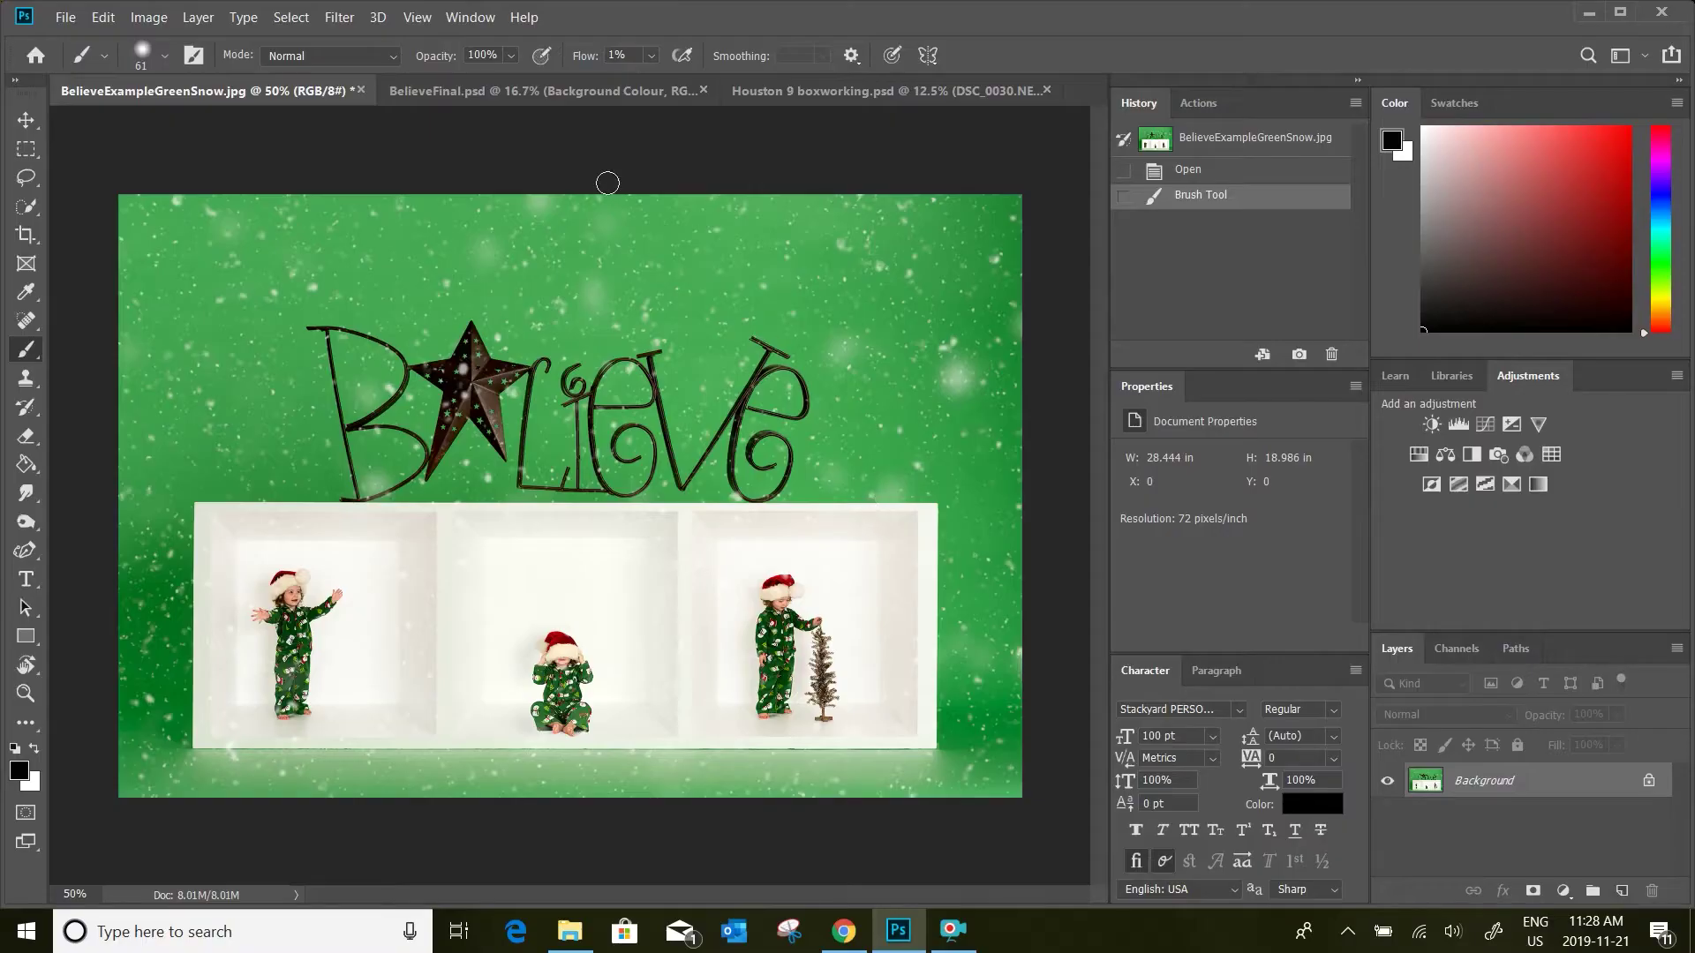
# On BelieveFinal.psd, toggle the Snow layer on and off several times, leaving it hidden
pyautogui.click(481, 90)
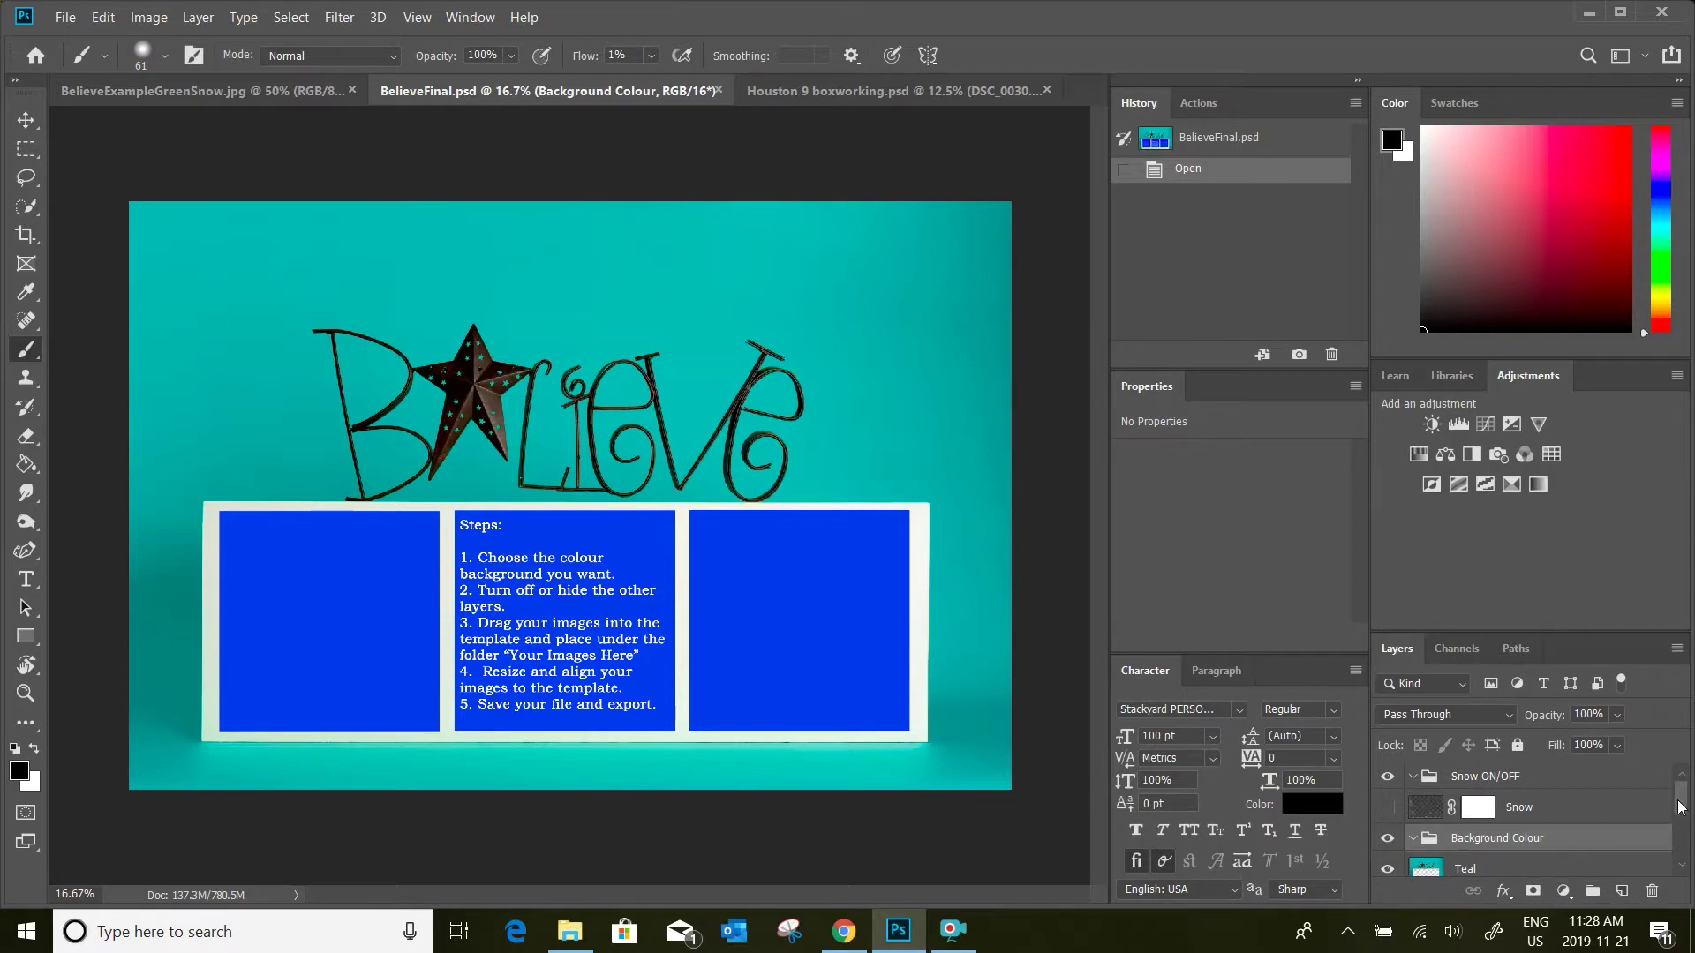
pyautogui.moveTo(1682, 799)
pyautogui.mouseDown()
pyautogui.moveTo(1692, 862)
pyautogui.moveTo(1692, 806)
pyautogui.mouseUp()
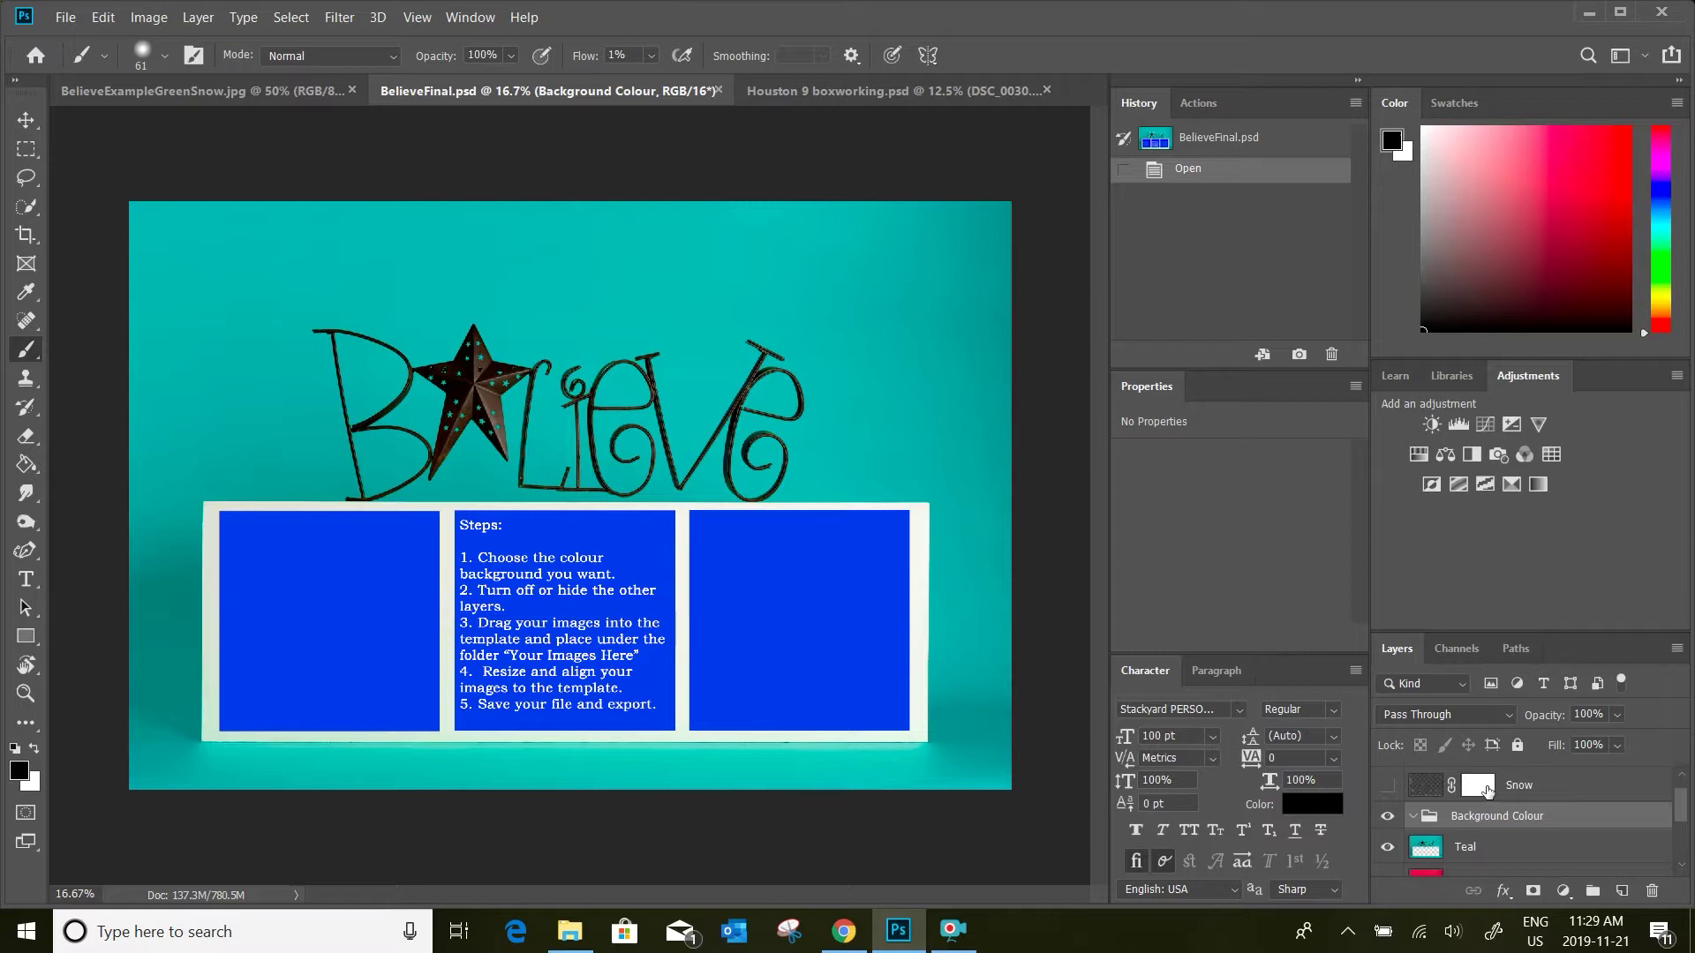
pyautogui.click(1388, 787)
pyautogui.scroll(1, 1464, 807)
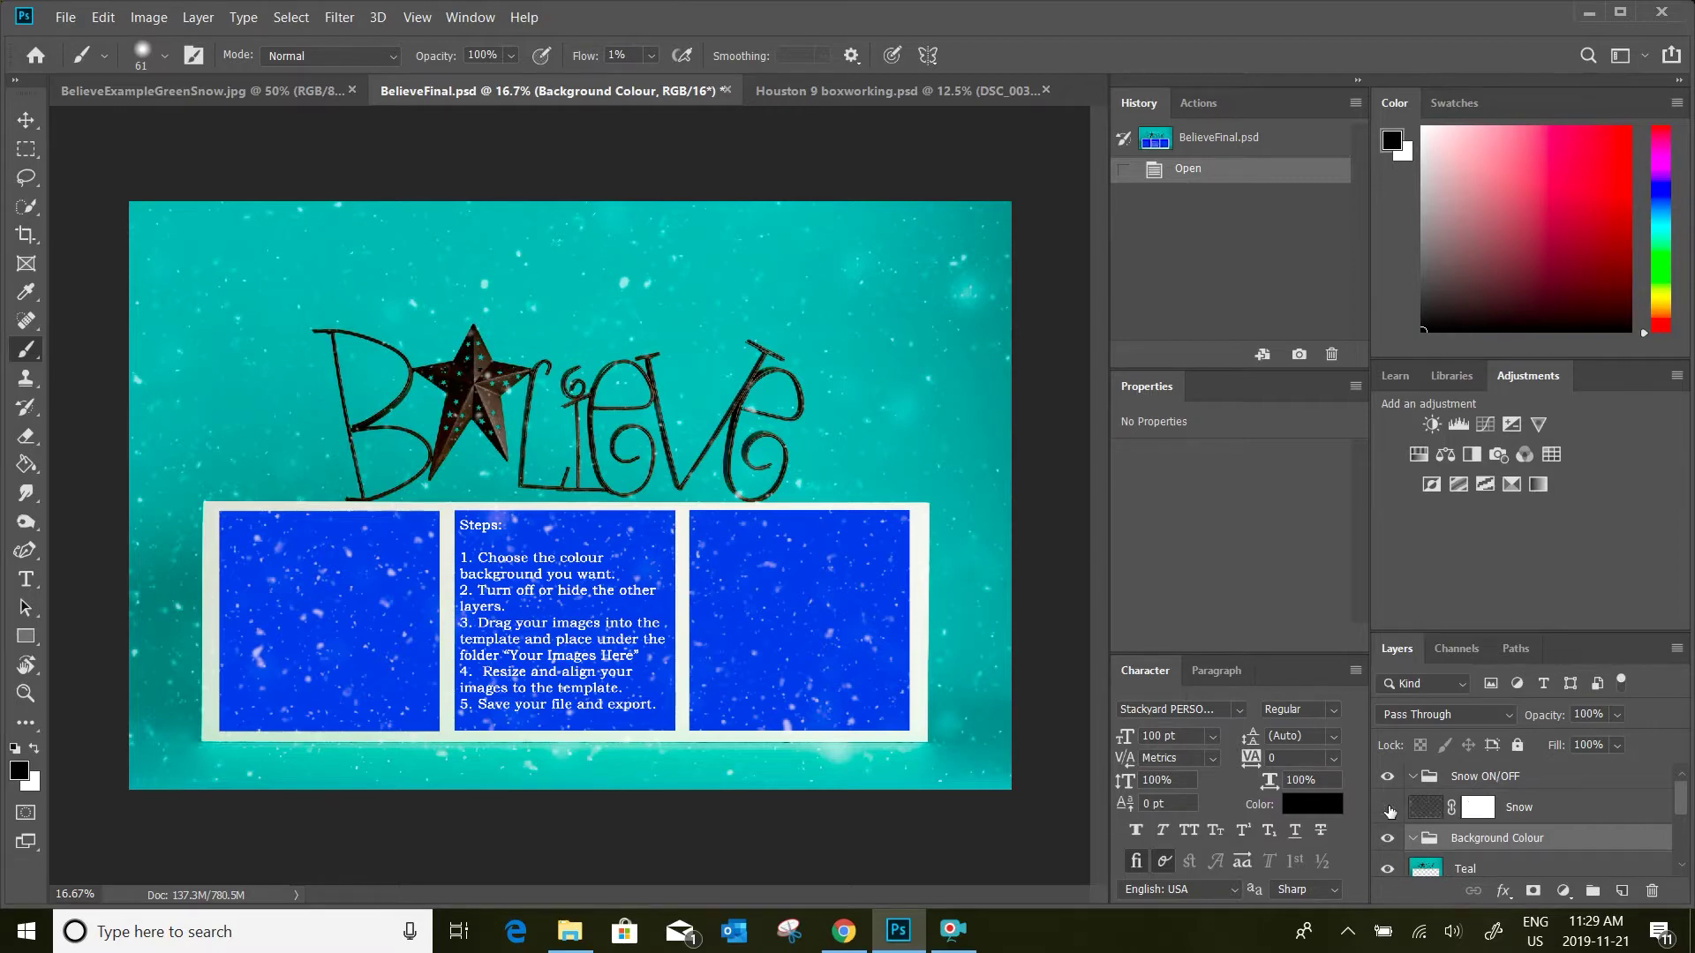
pyautogui.click(1388, 808)
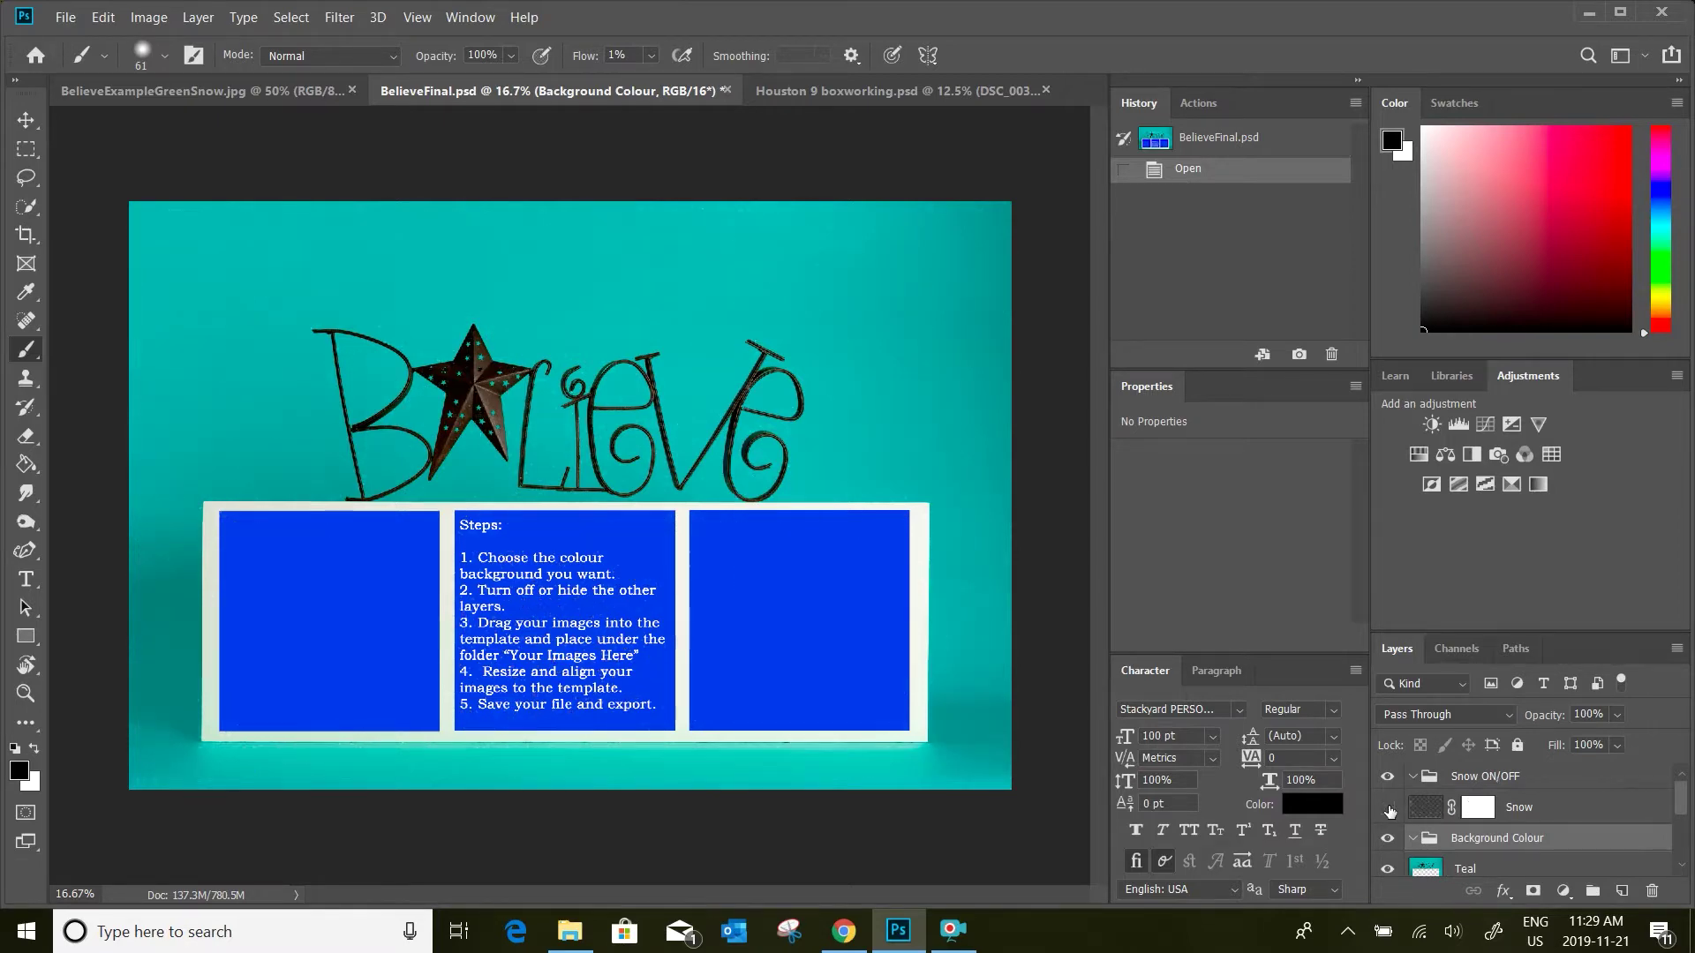
pyautogui.click(1388, 808)
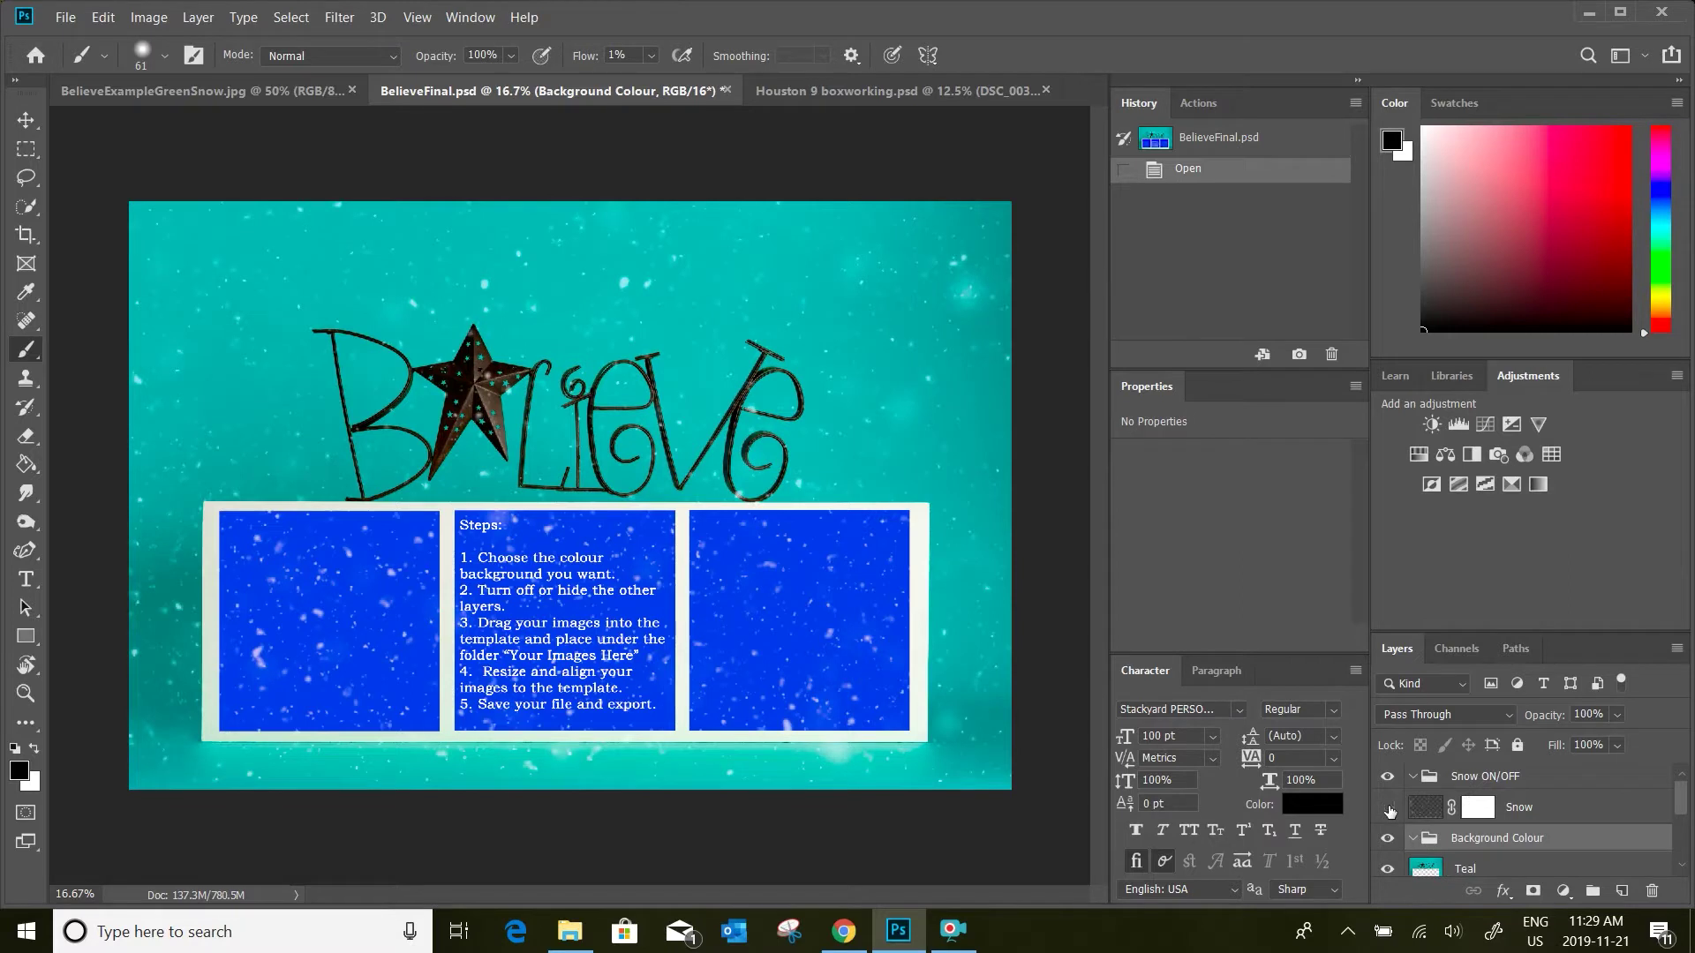
pyautogui.click(1388, 809)
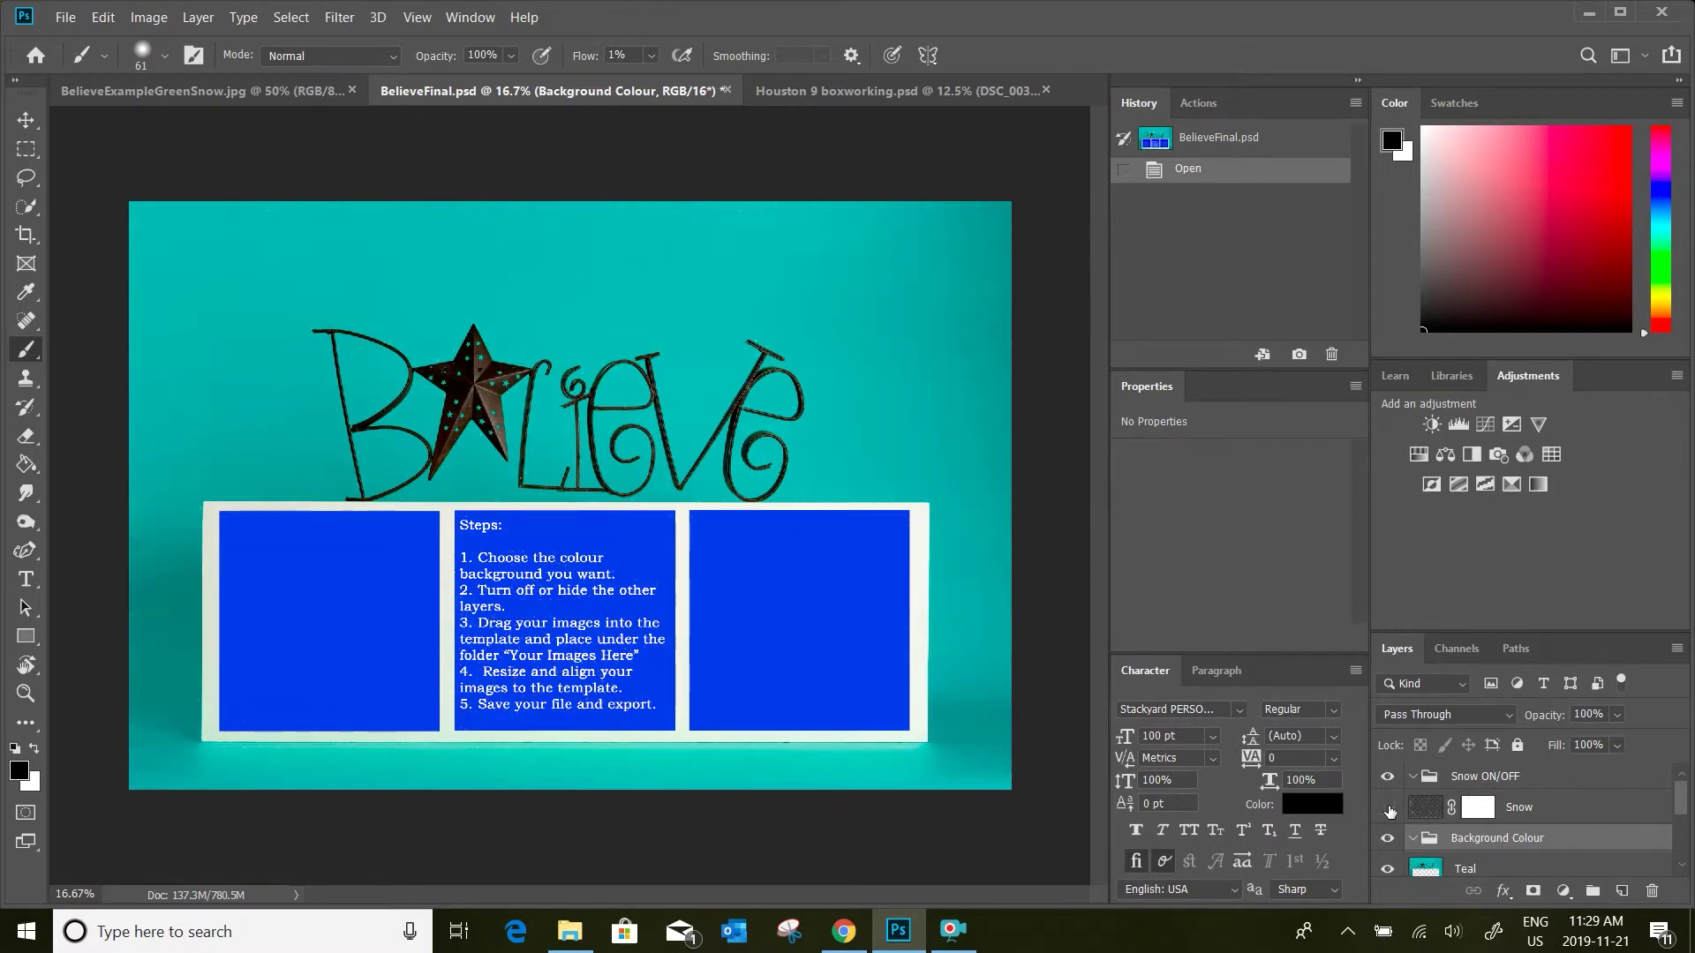
pyautogui.click(1388, 808)
pyautogui.click(1388, 809)
# In the Background Colour group, hide the Teal and Red layers and show the Green layer
pyautogui.scroll(-1, 1445, 814)
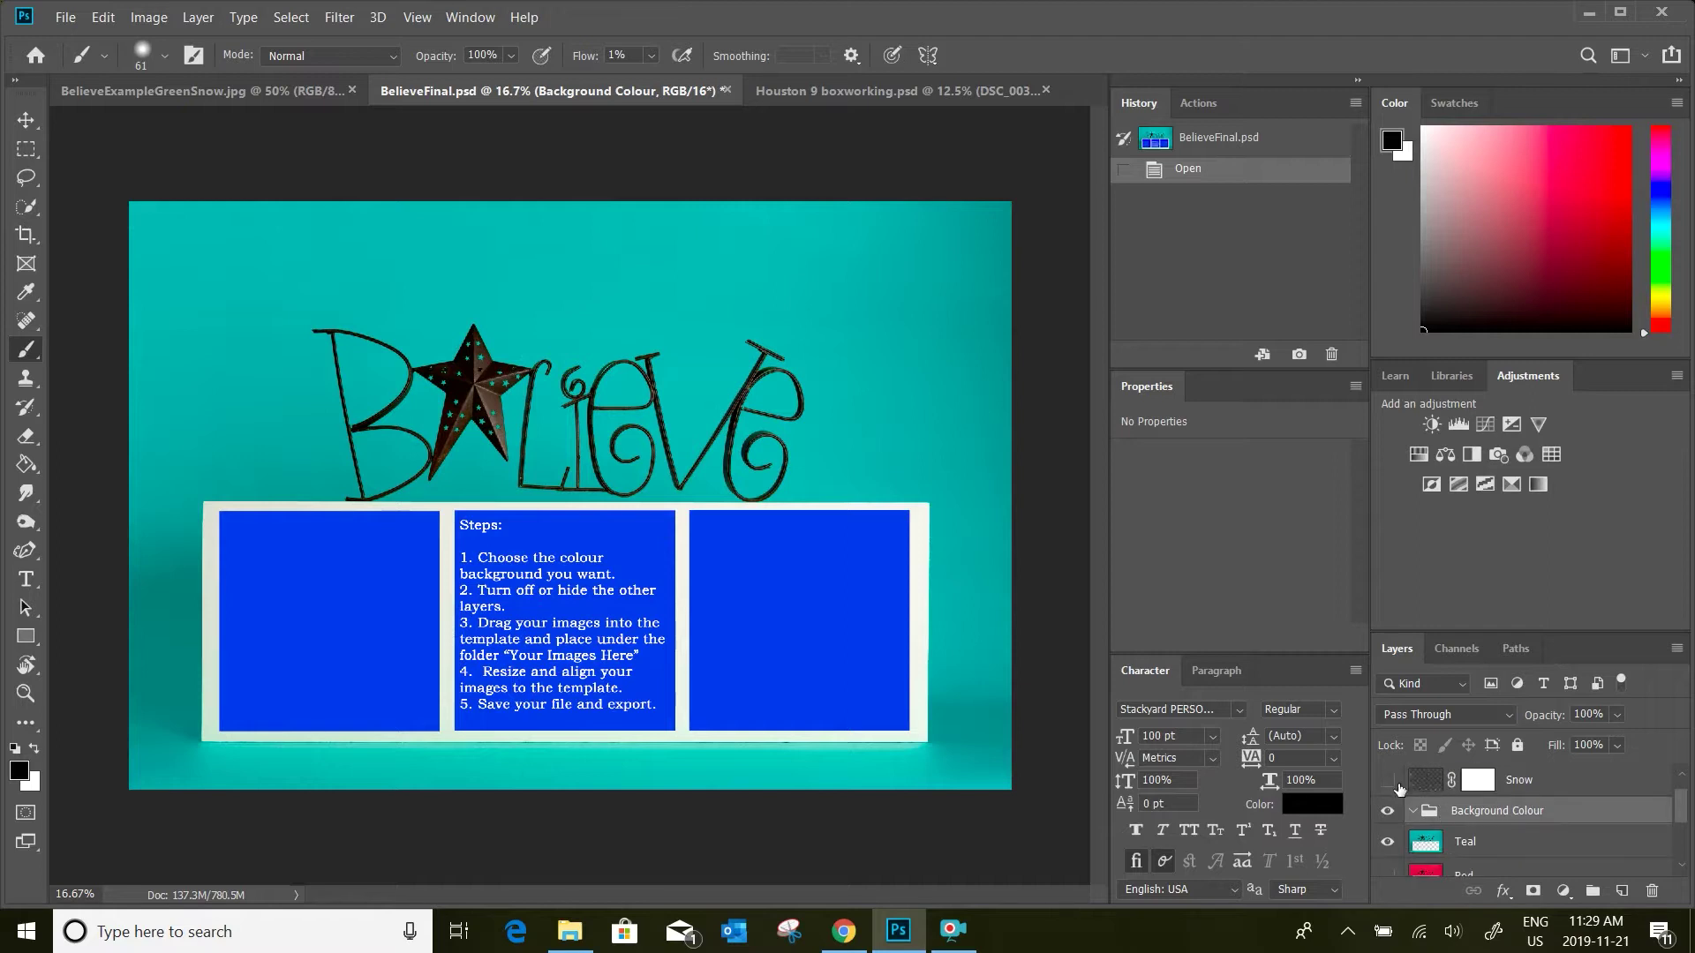
pyautogui.scroll(-1, 1418, 785)
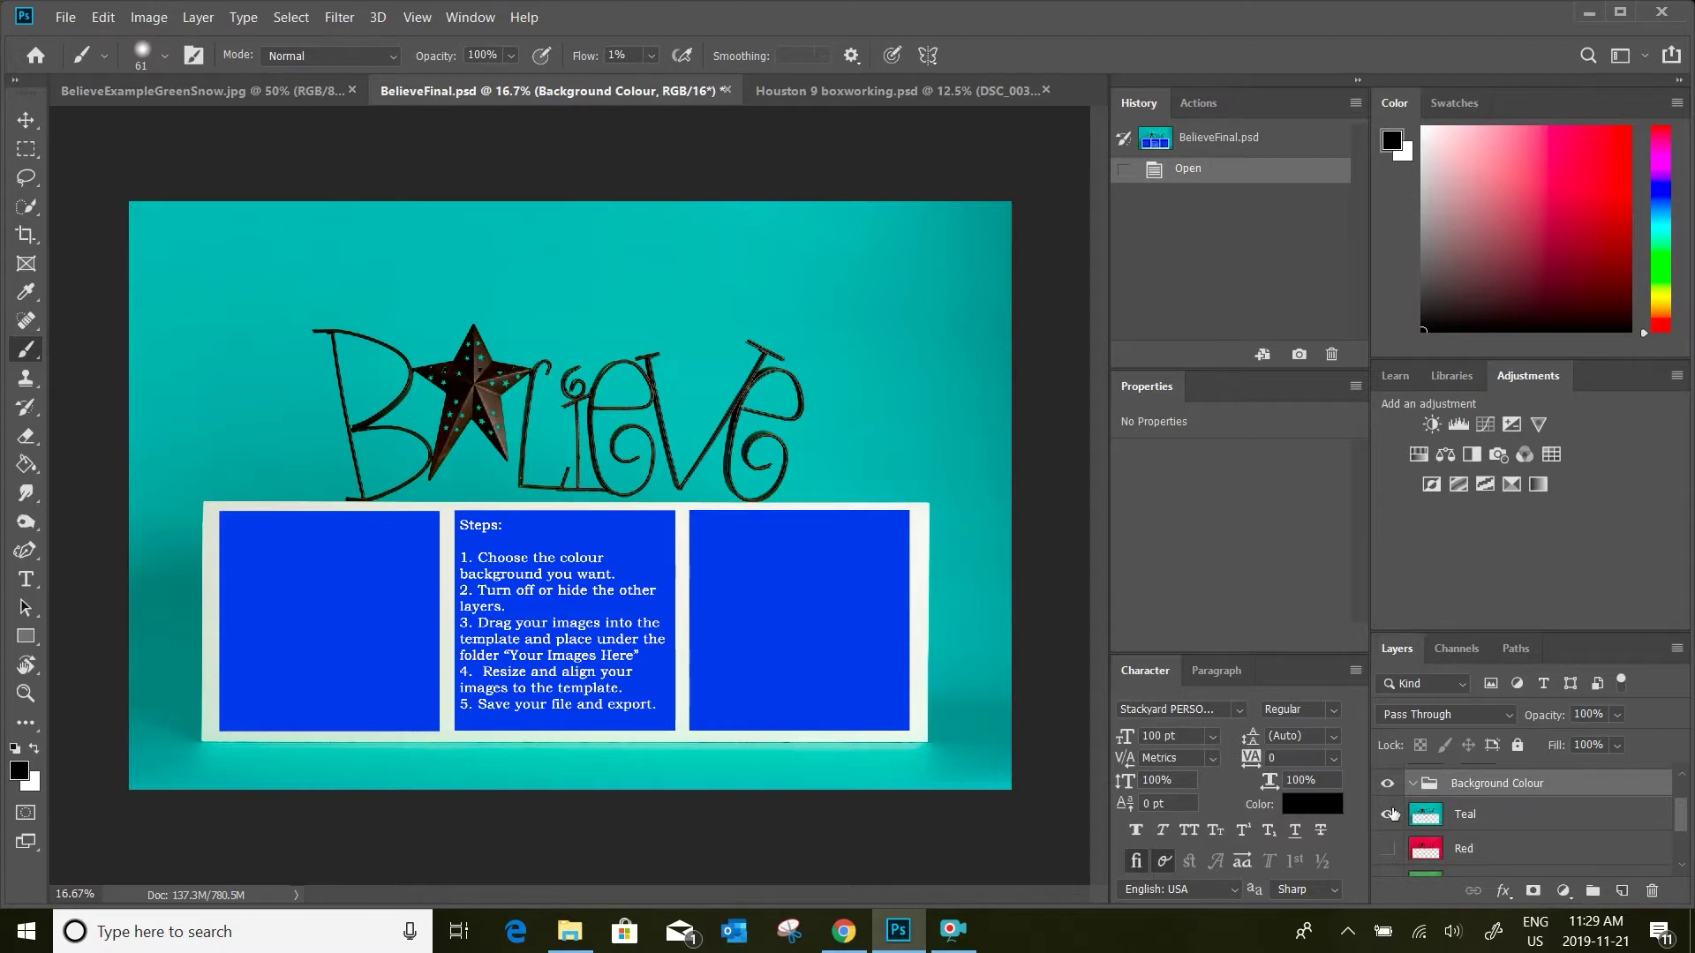
pyautogui.click(1388, 813)
pyautogui.click(1389, 821)
pyautogui.click(1388, 814)
pyautogui.scroll(-1, 1392, 816)
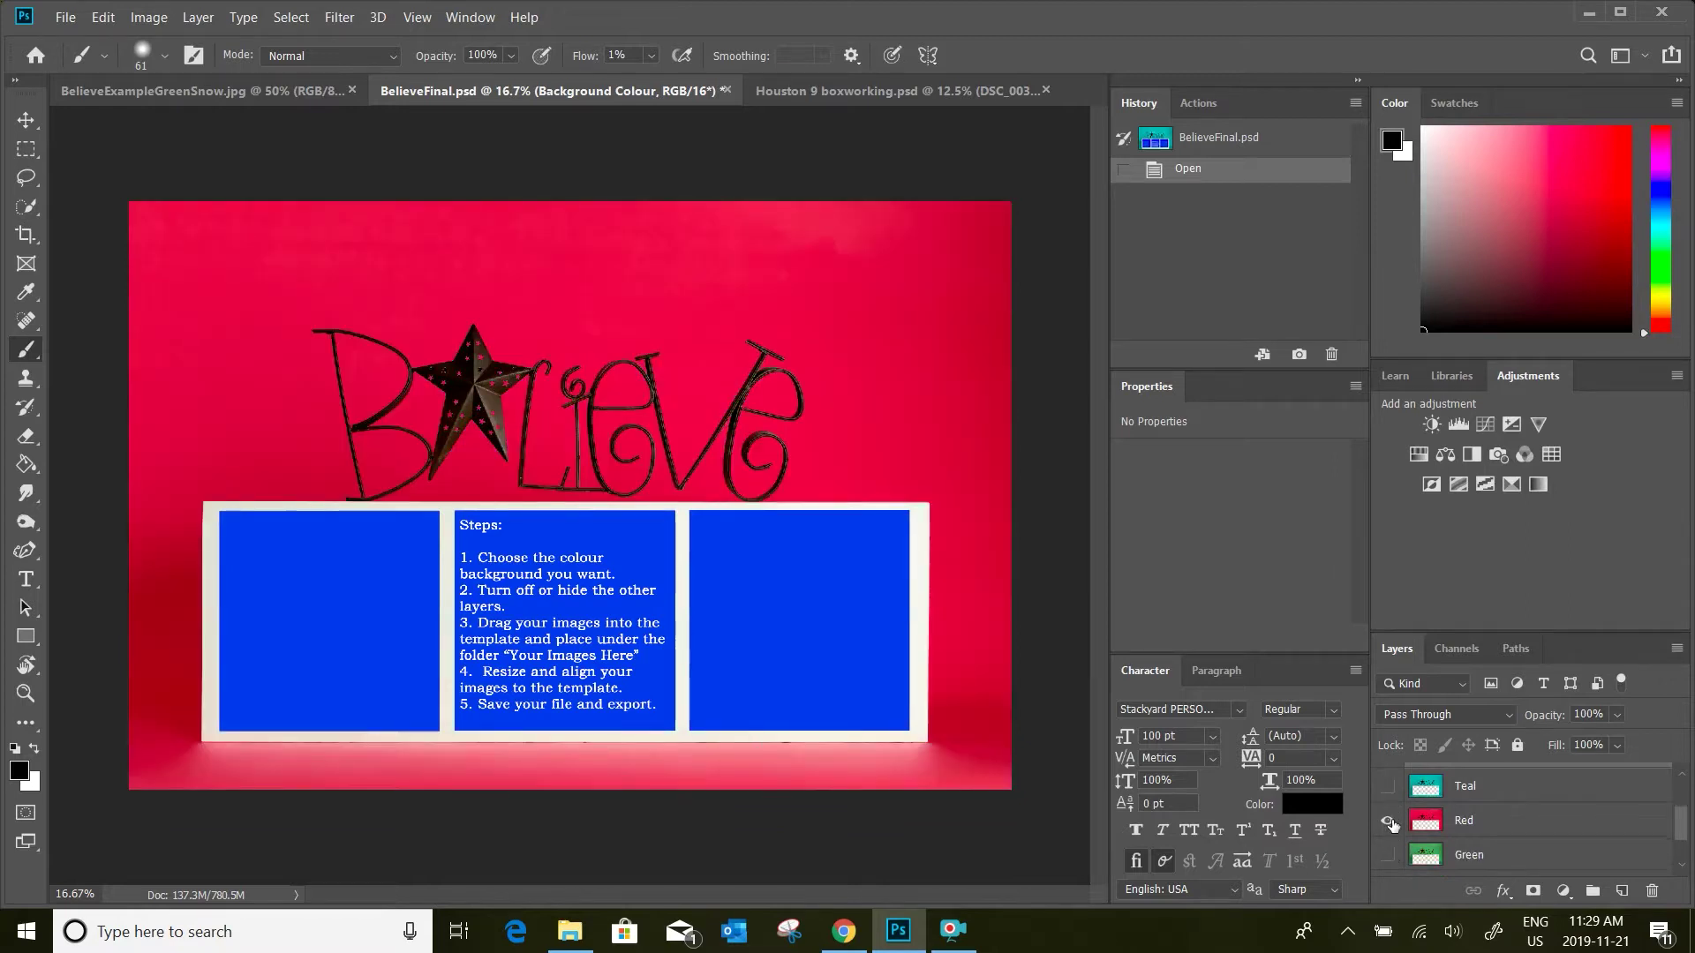
pyautogui.click(1390, 821)
pyautogui.click(1388, 854)
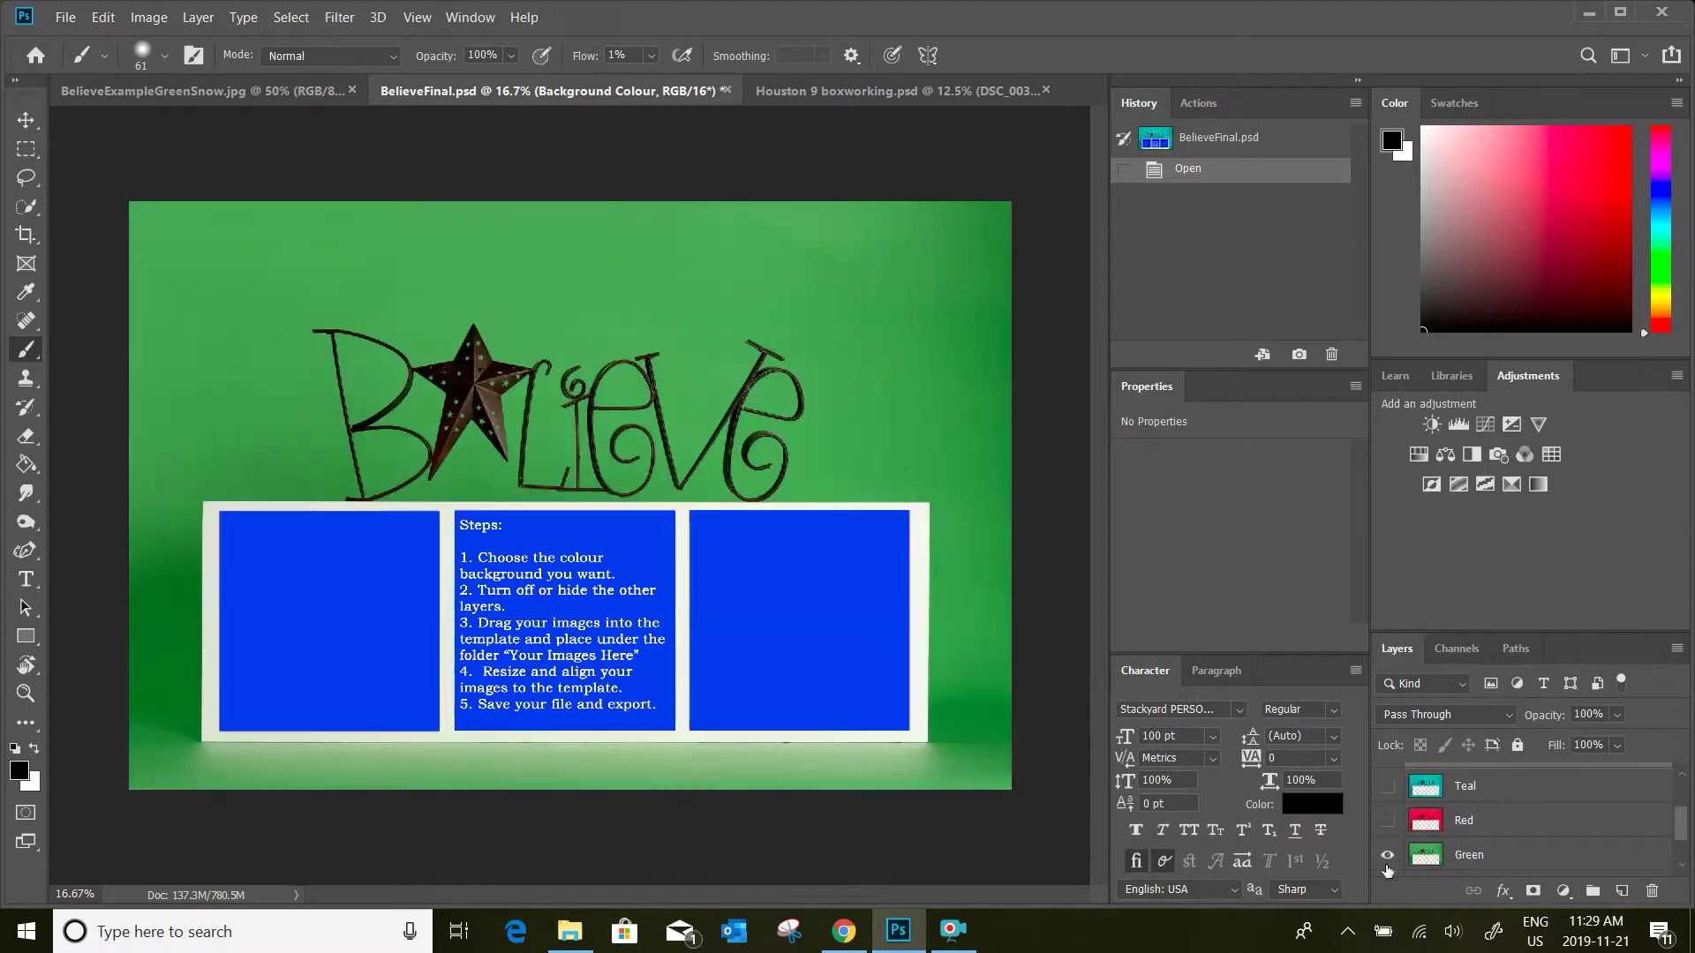
pyautogui.scroll(-1, 1465, 839)
pyautogui.scroll(-1, 1492, 834)
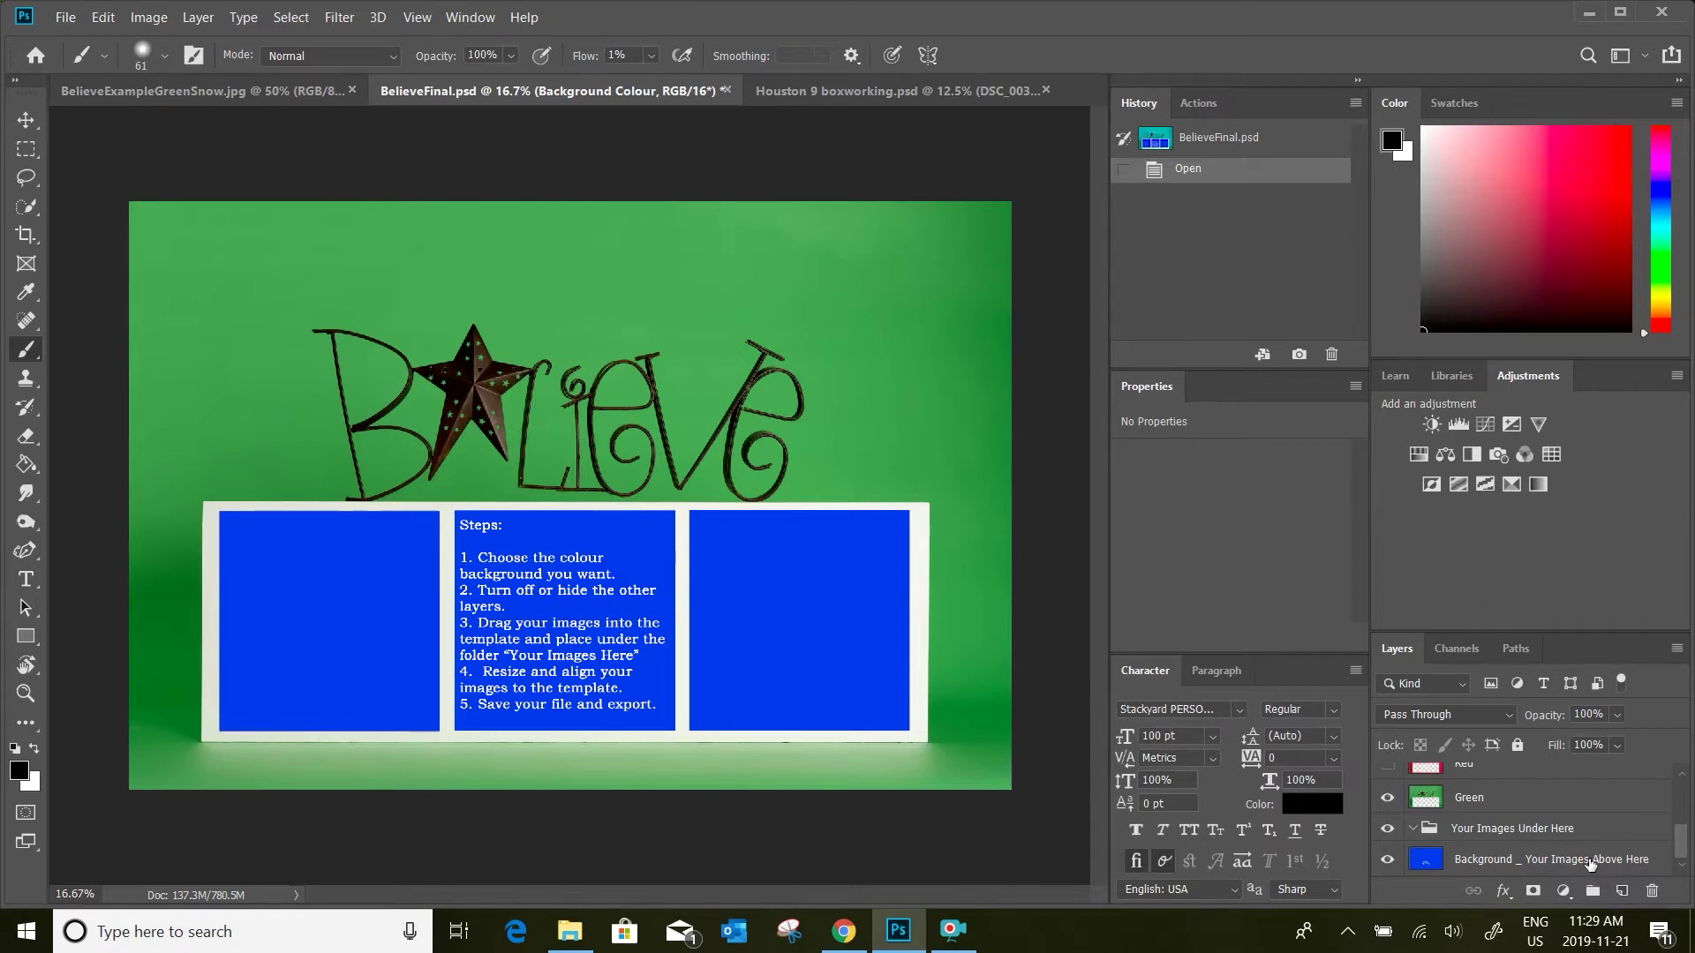
pyautogui.scroll(2, 1574, 852)
pyautogui.scroll(2, 1574, 852)
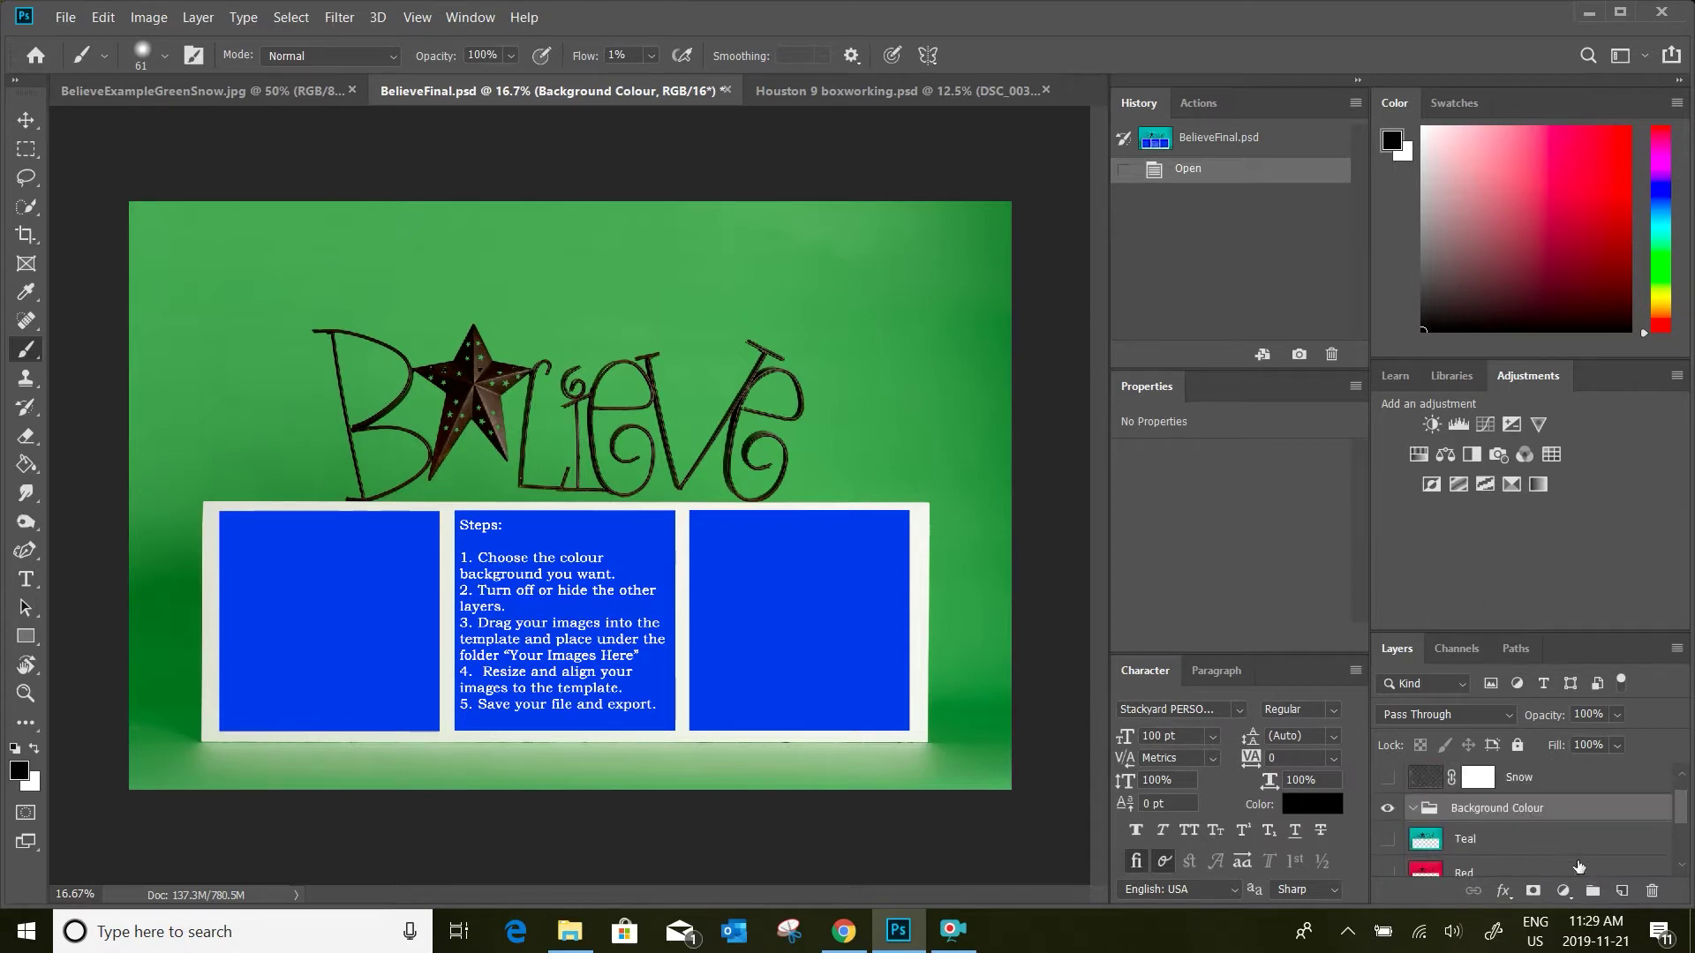
# In Houston 9 boxworking.psd, hide the DSC_0030, DSC_0047 and DSC_0069 photo layers
pyautogui.click(823, 93)
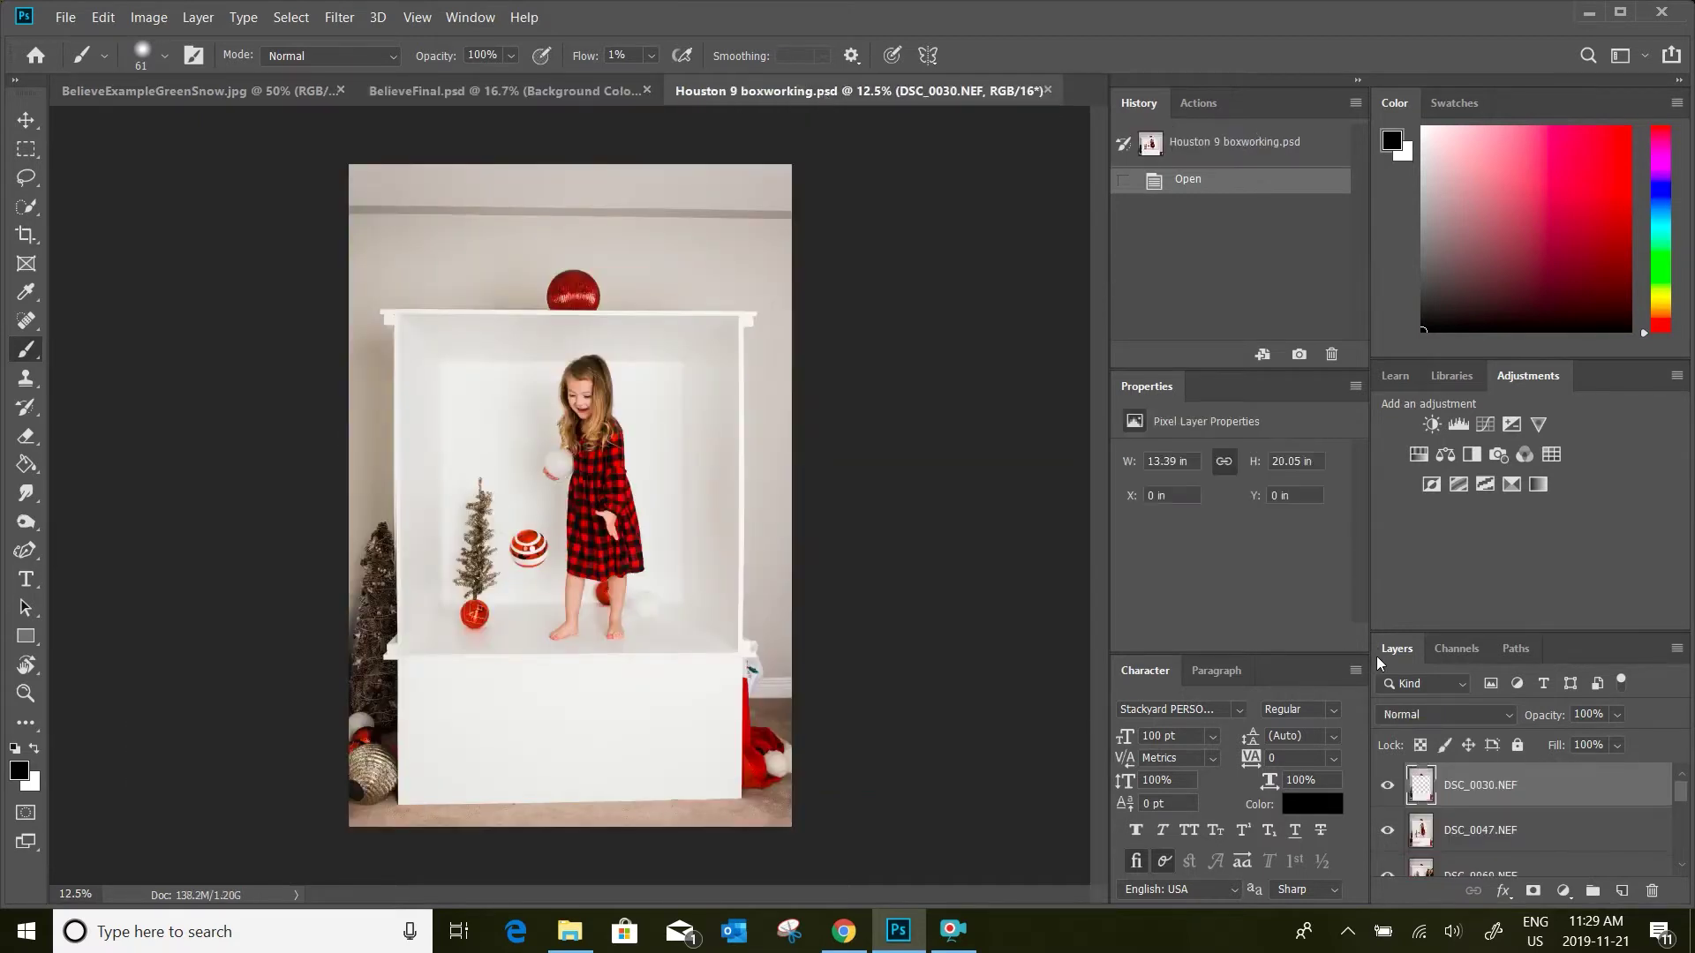
pyautogui.click(1500, 835)
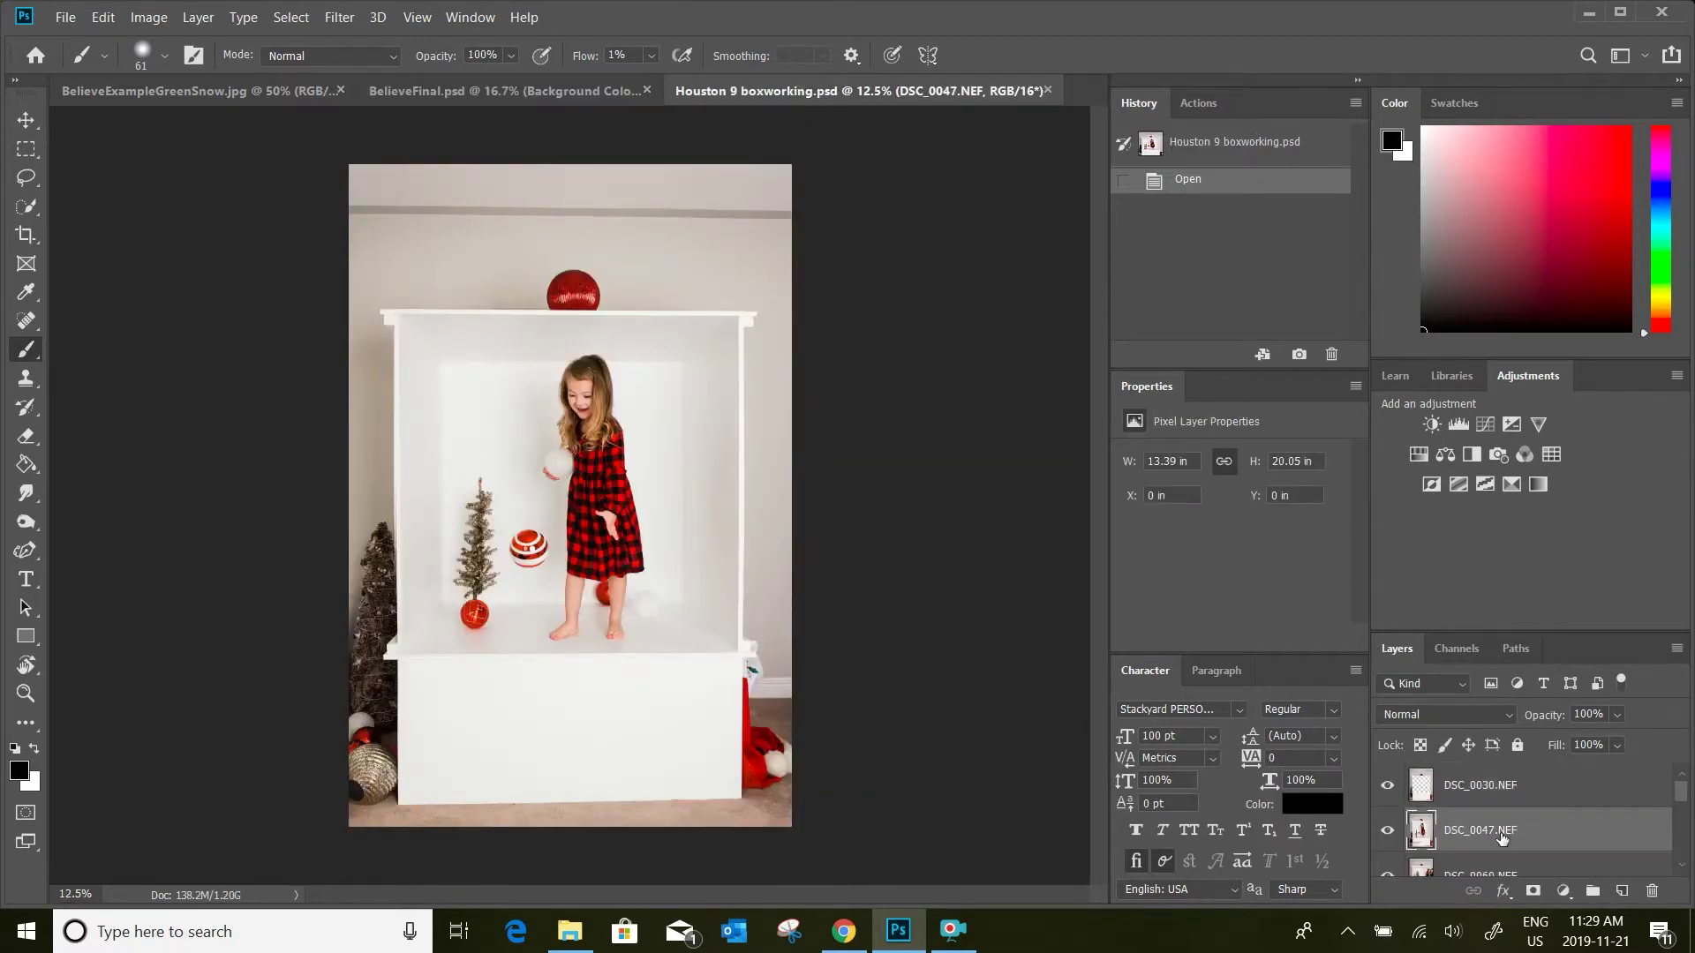
pyautogui.click(1388, 785)
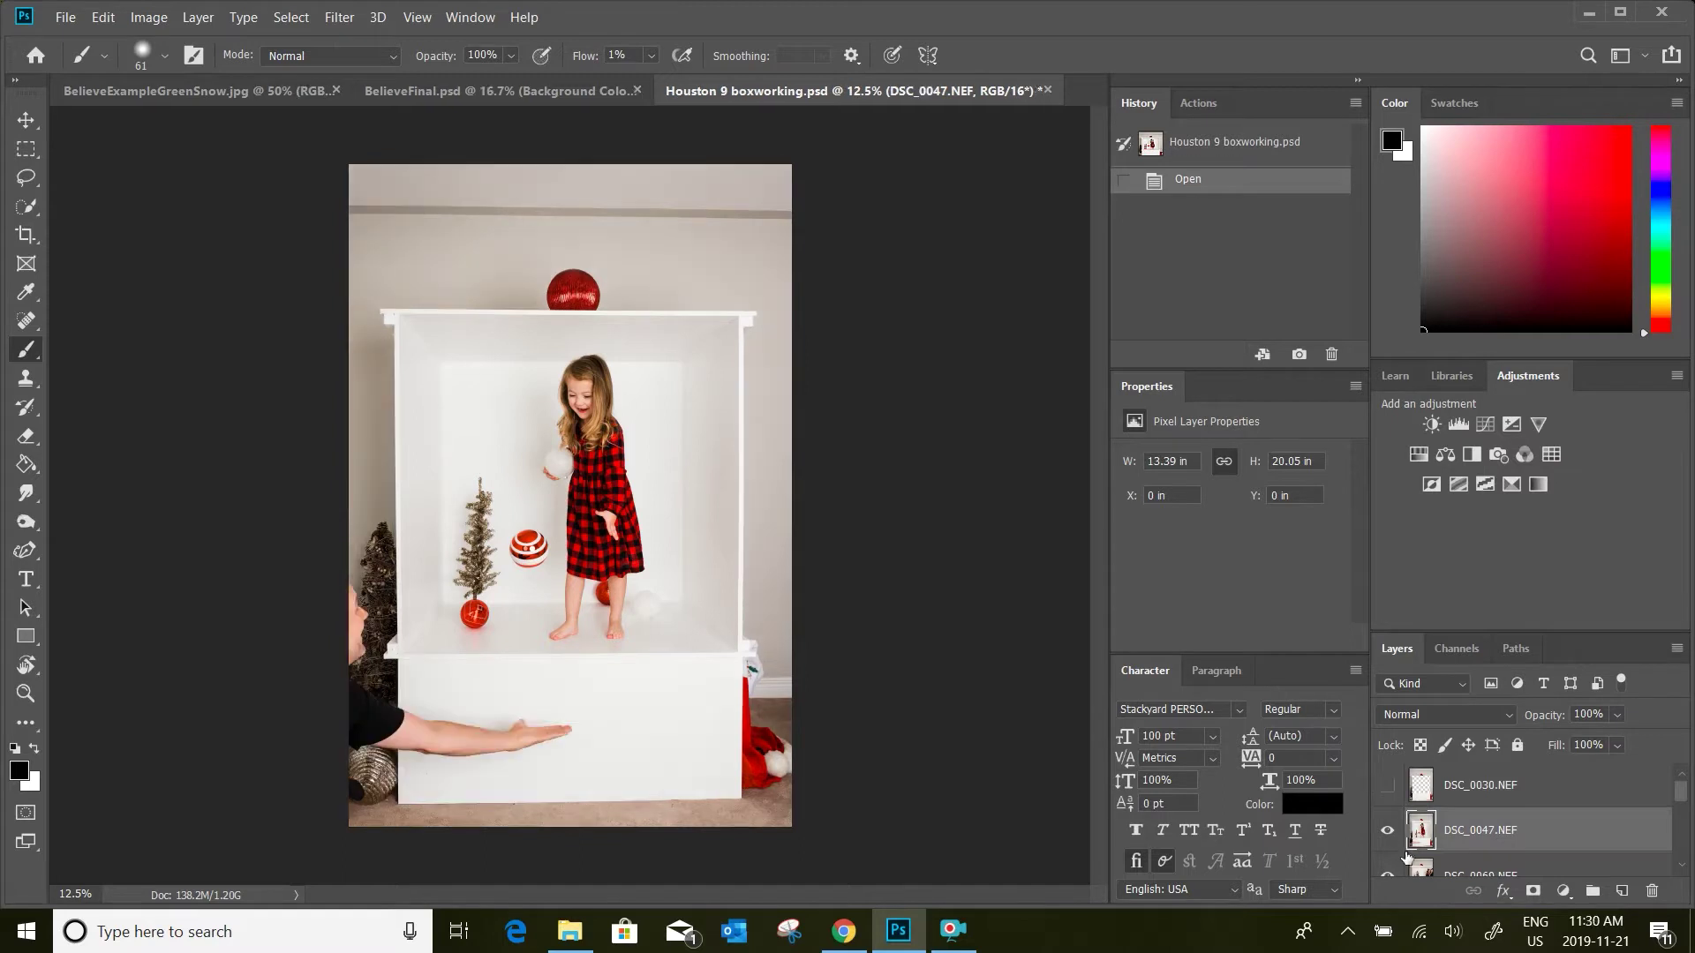
pyautogui.click(1387, 830)
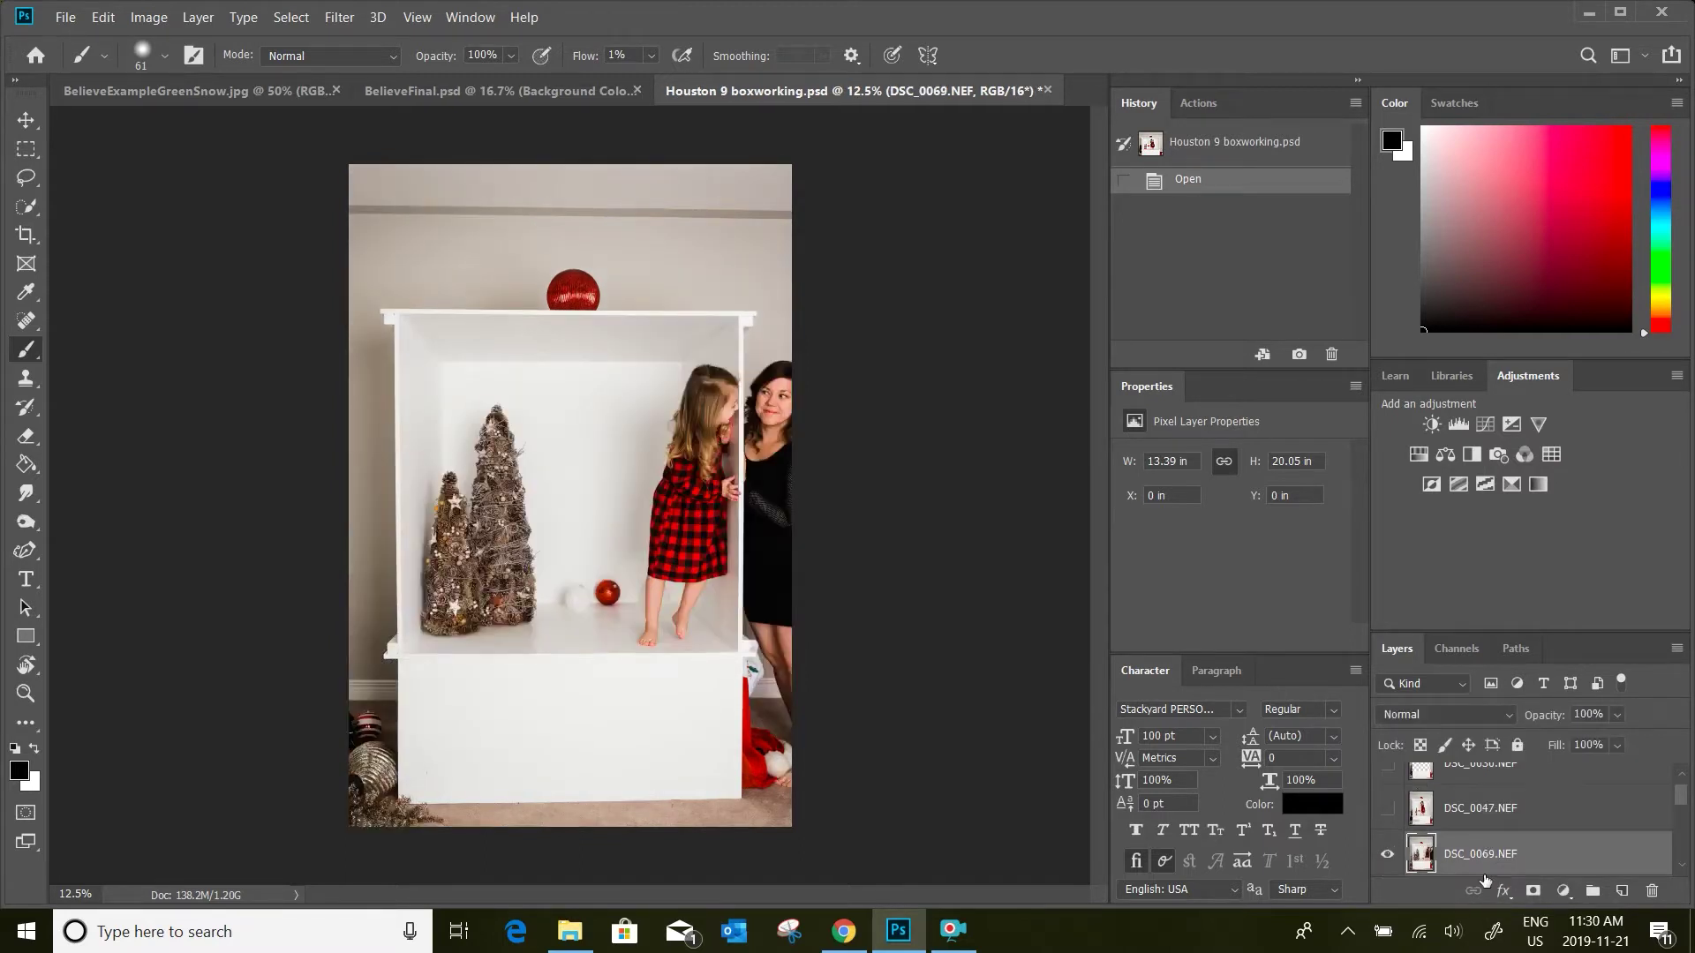
pyautogui.click(1485, 875)
pyautogui.click(1388, 808)
# Hide DSC_0155 so the DSC_0199.NEF stocking photo is visible
pyautogui.click(1454, 868)
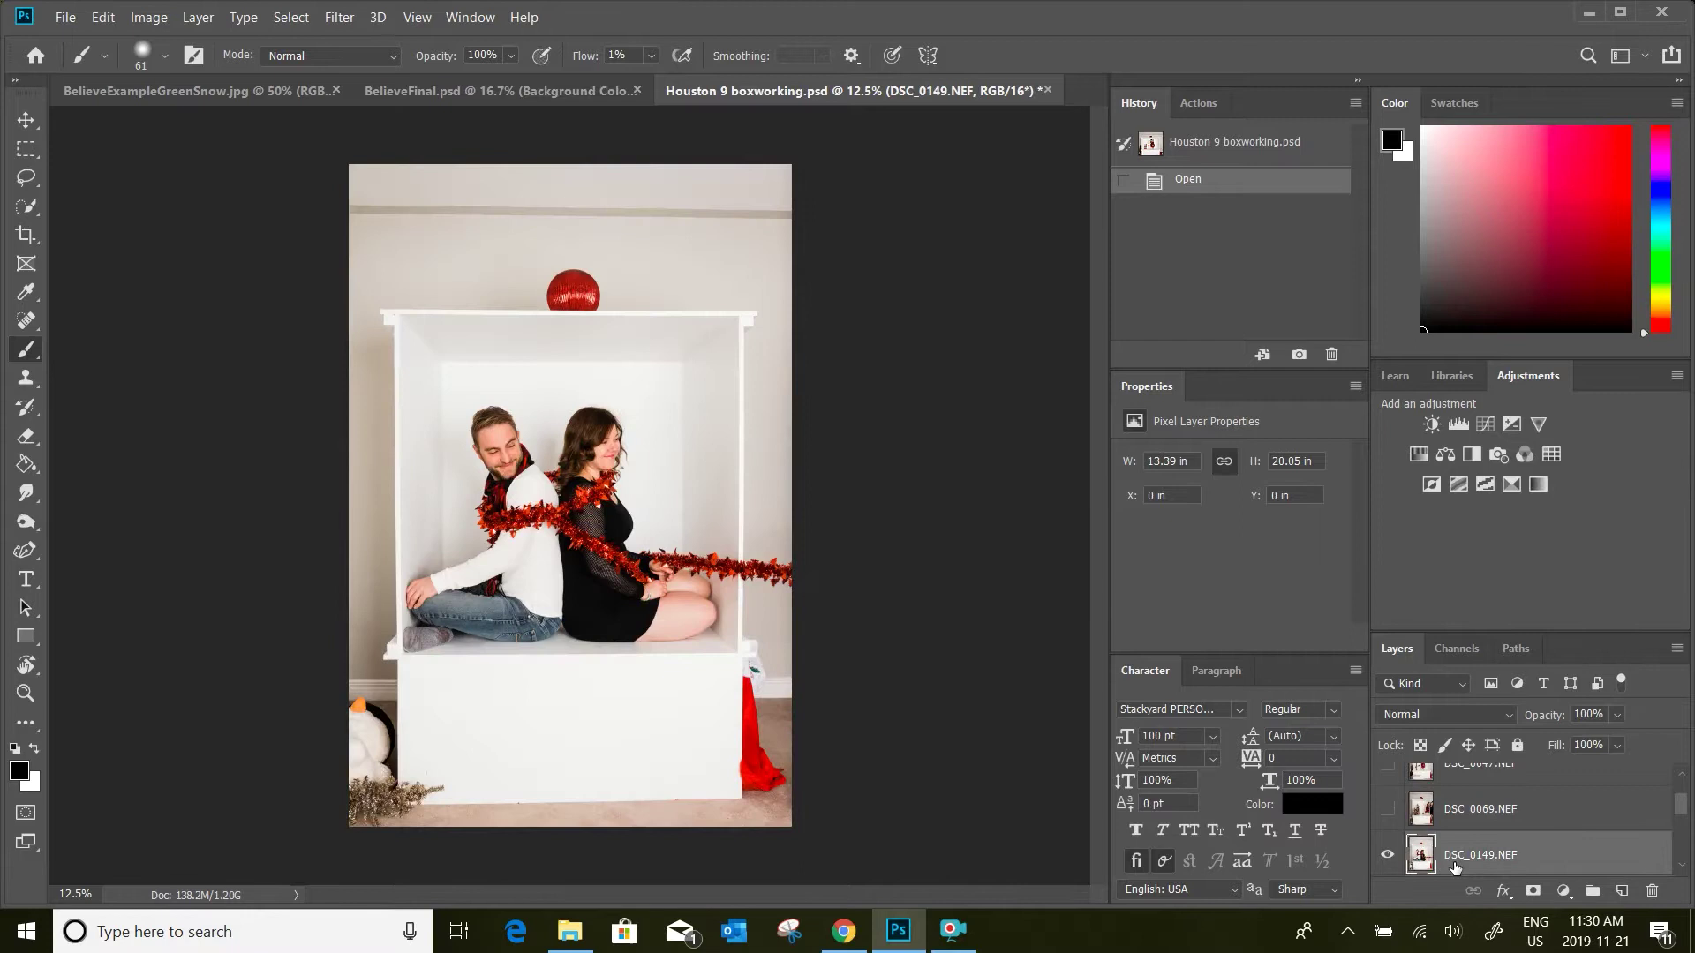
pyautogui.scroll(-2, 1429, 854)
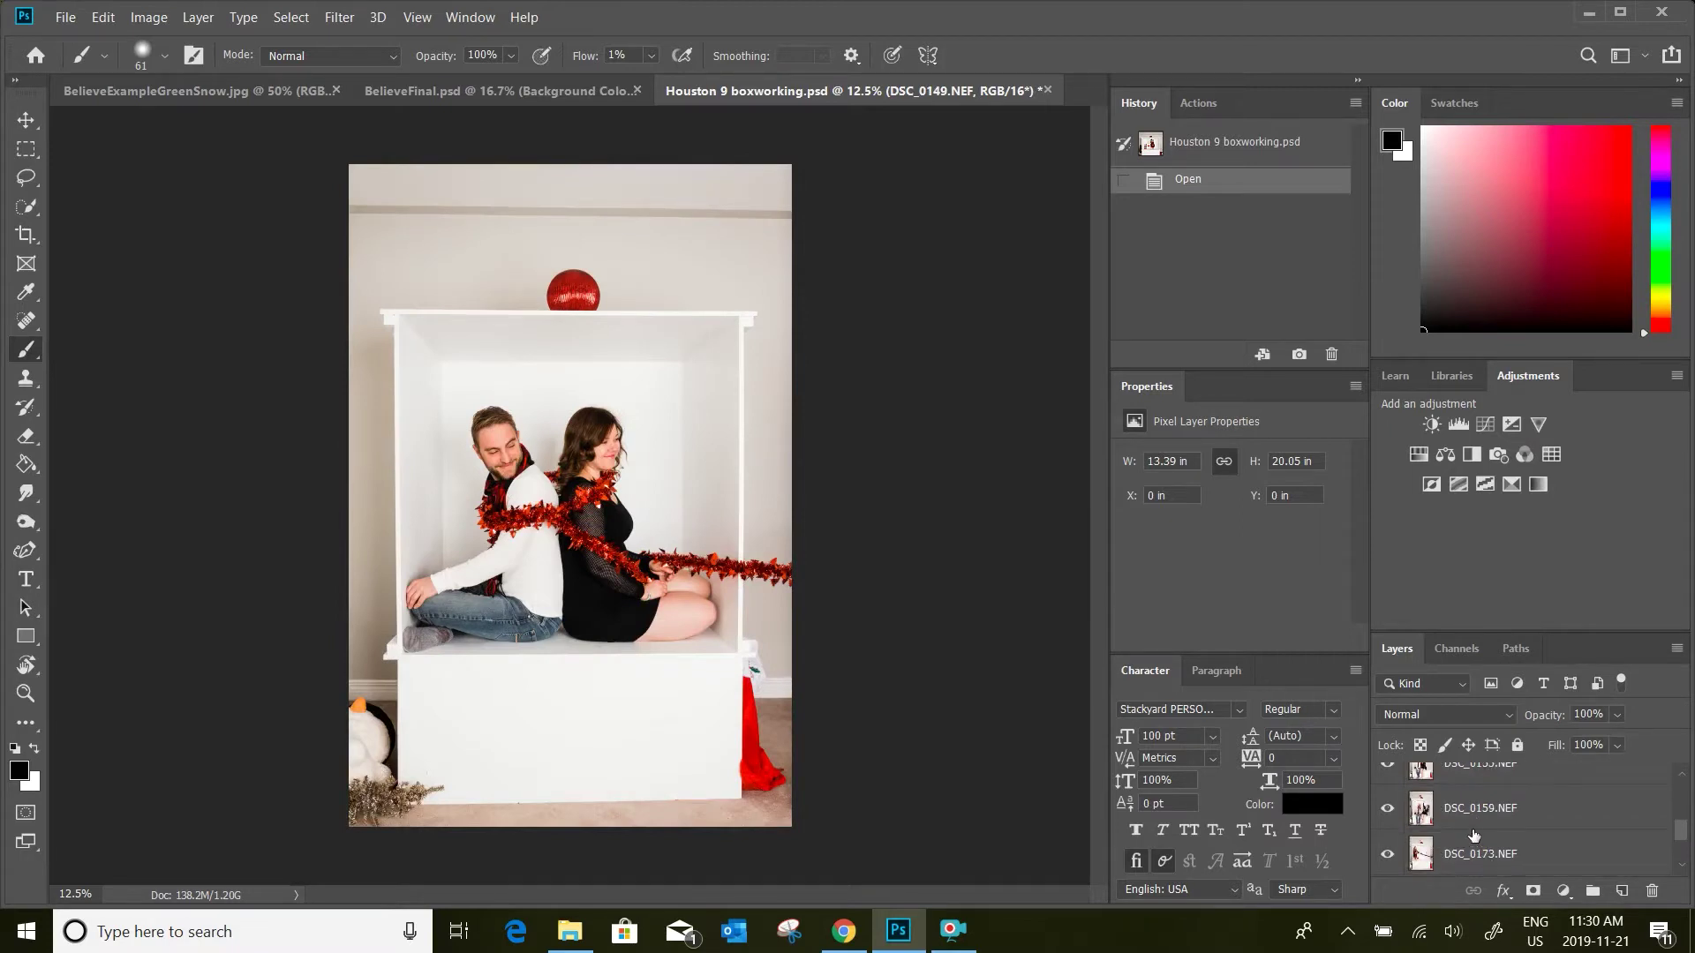
pyautogui.scroll(-1, 1472, 835)
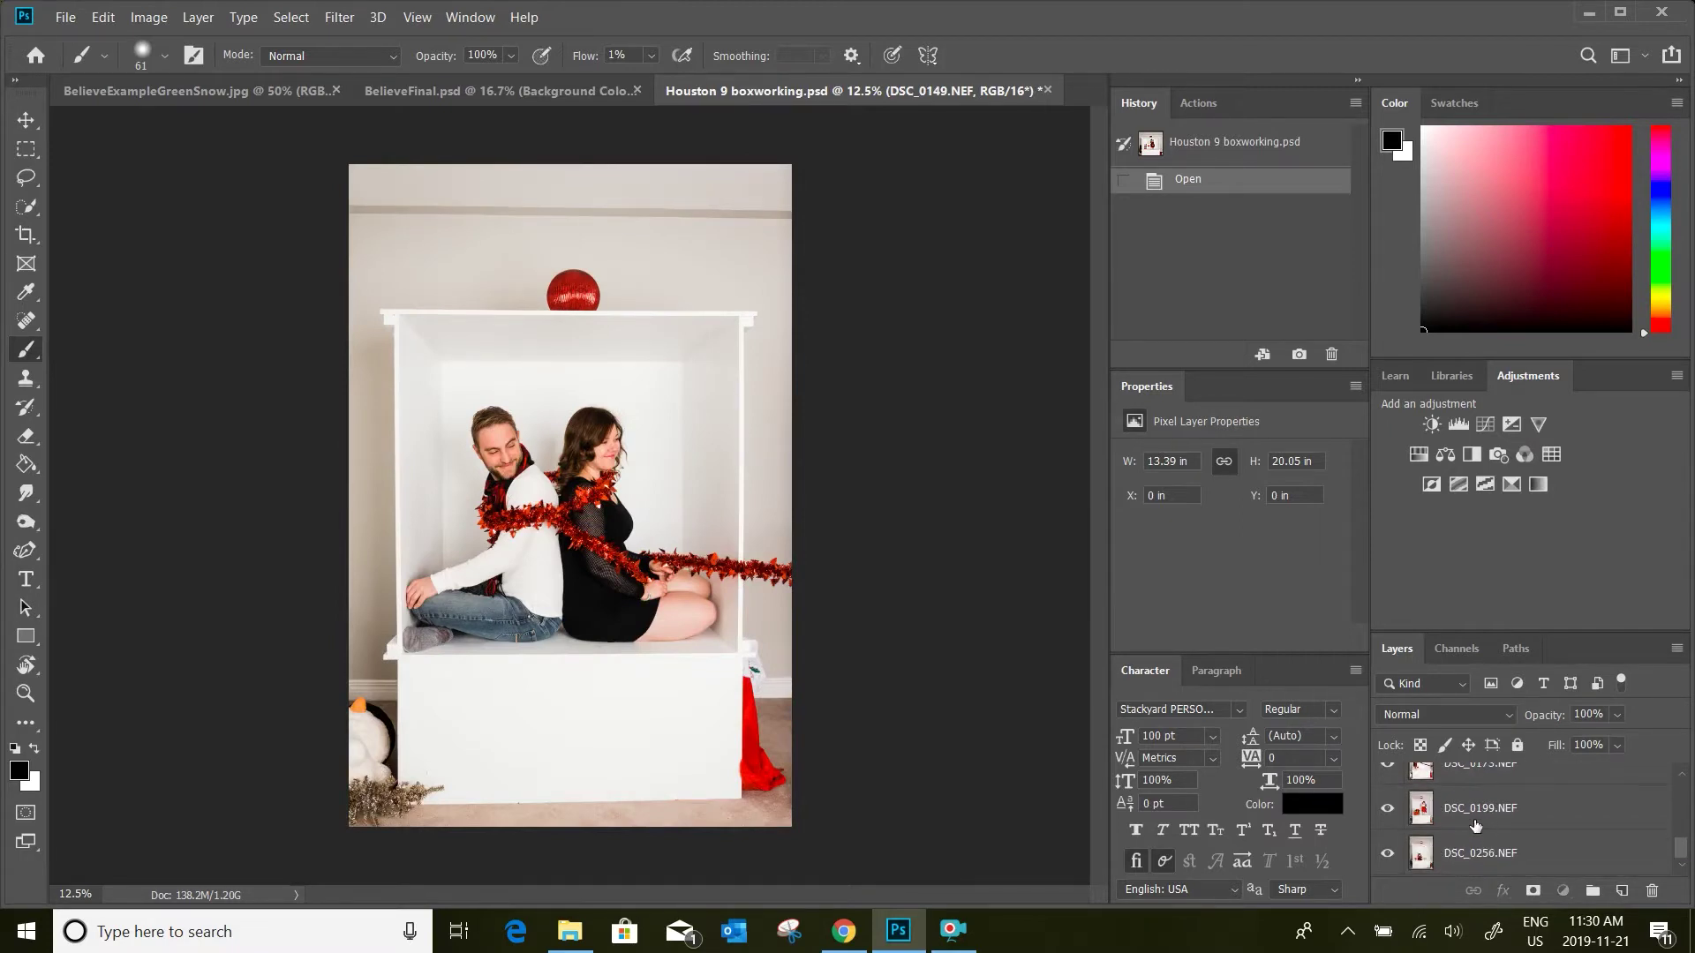
pyautogui.click(1476, 825)
pyautogui.scroll(2, 1387, 793)
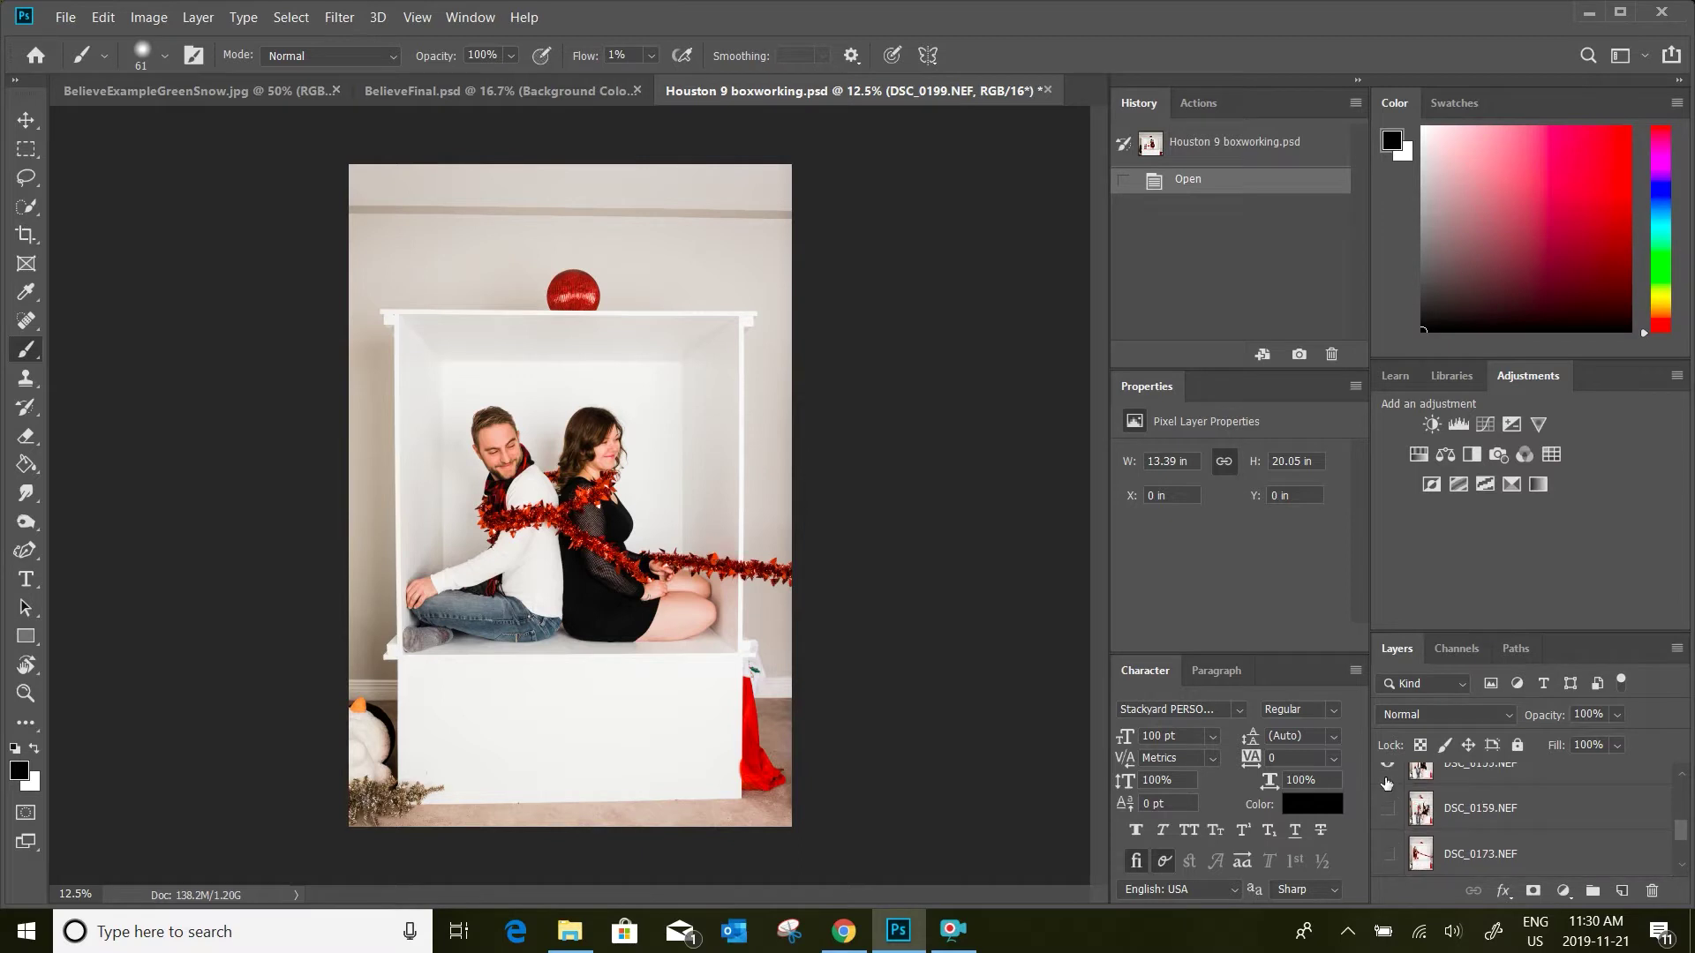
pyautogui.click(1387, 779)
pyautogui.scroll(-1, 1388, 790)
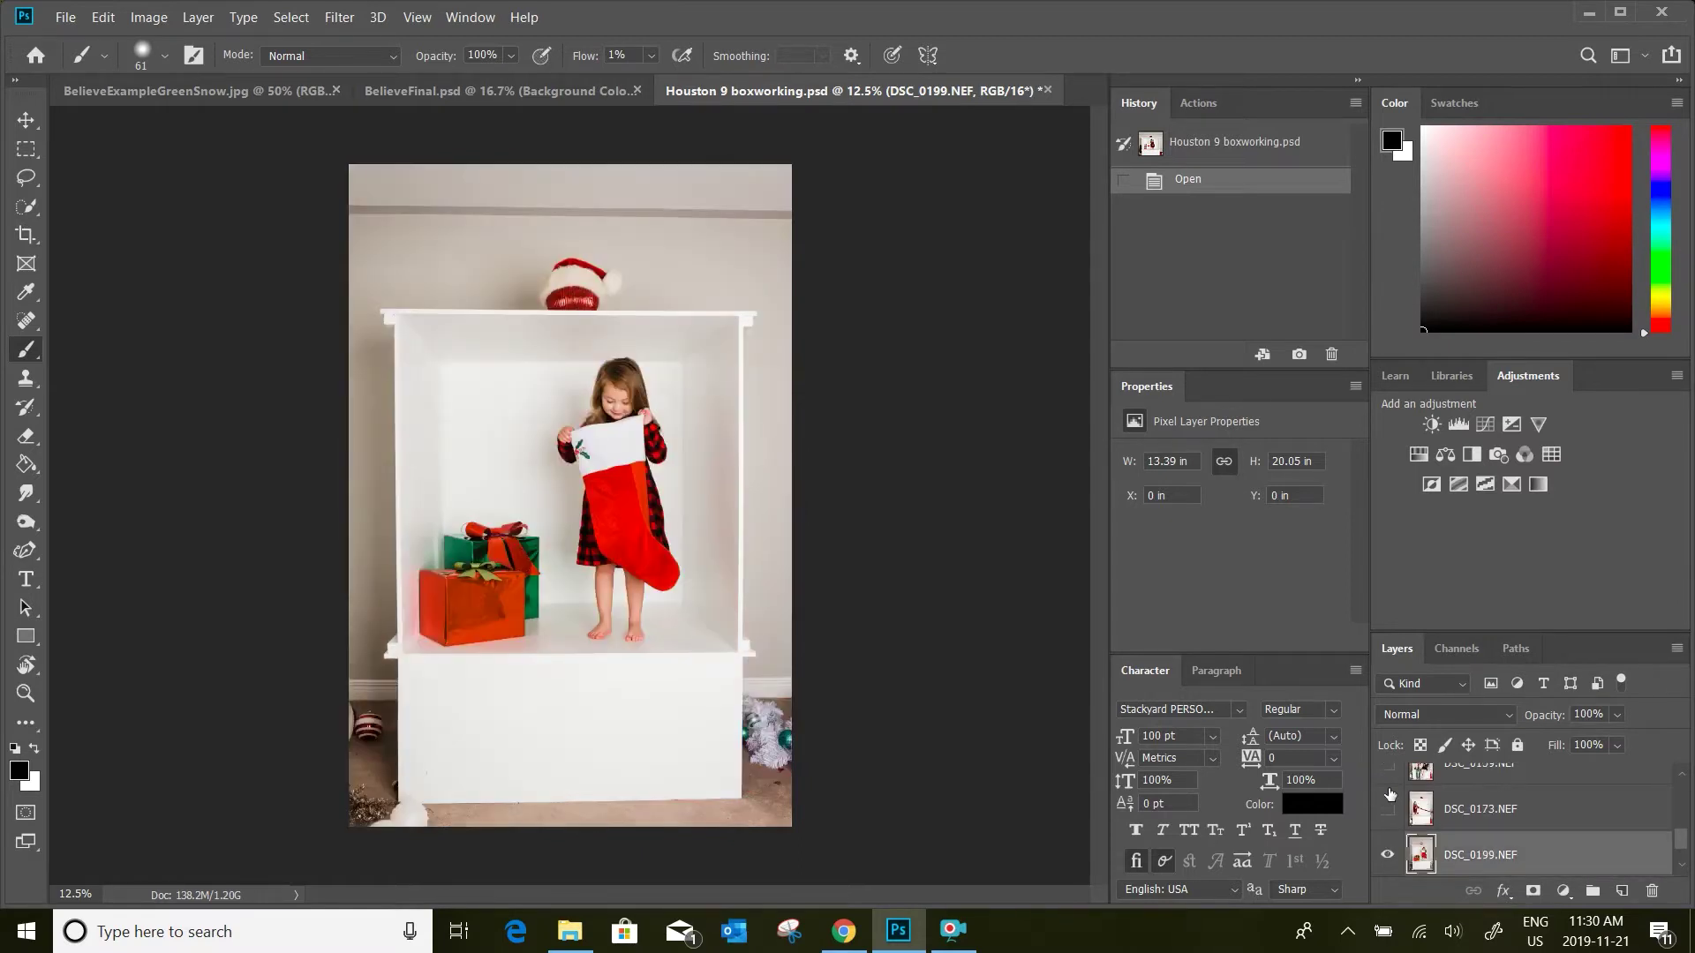
# Copy the girl's photo into BelieveFinal as Layer 1 inside the Your Images Under Here folder
pyautogui.click(25, 150)
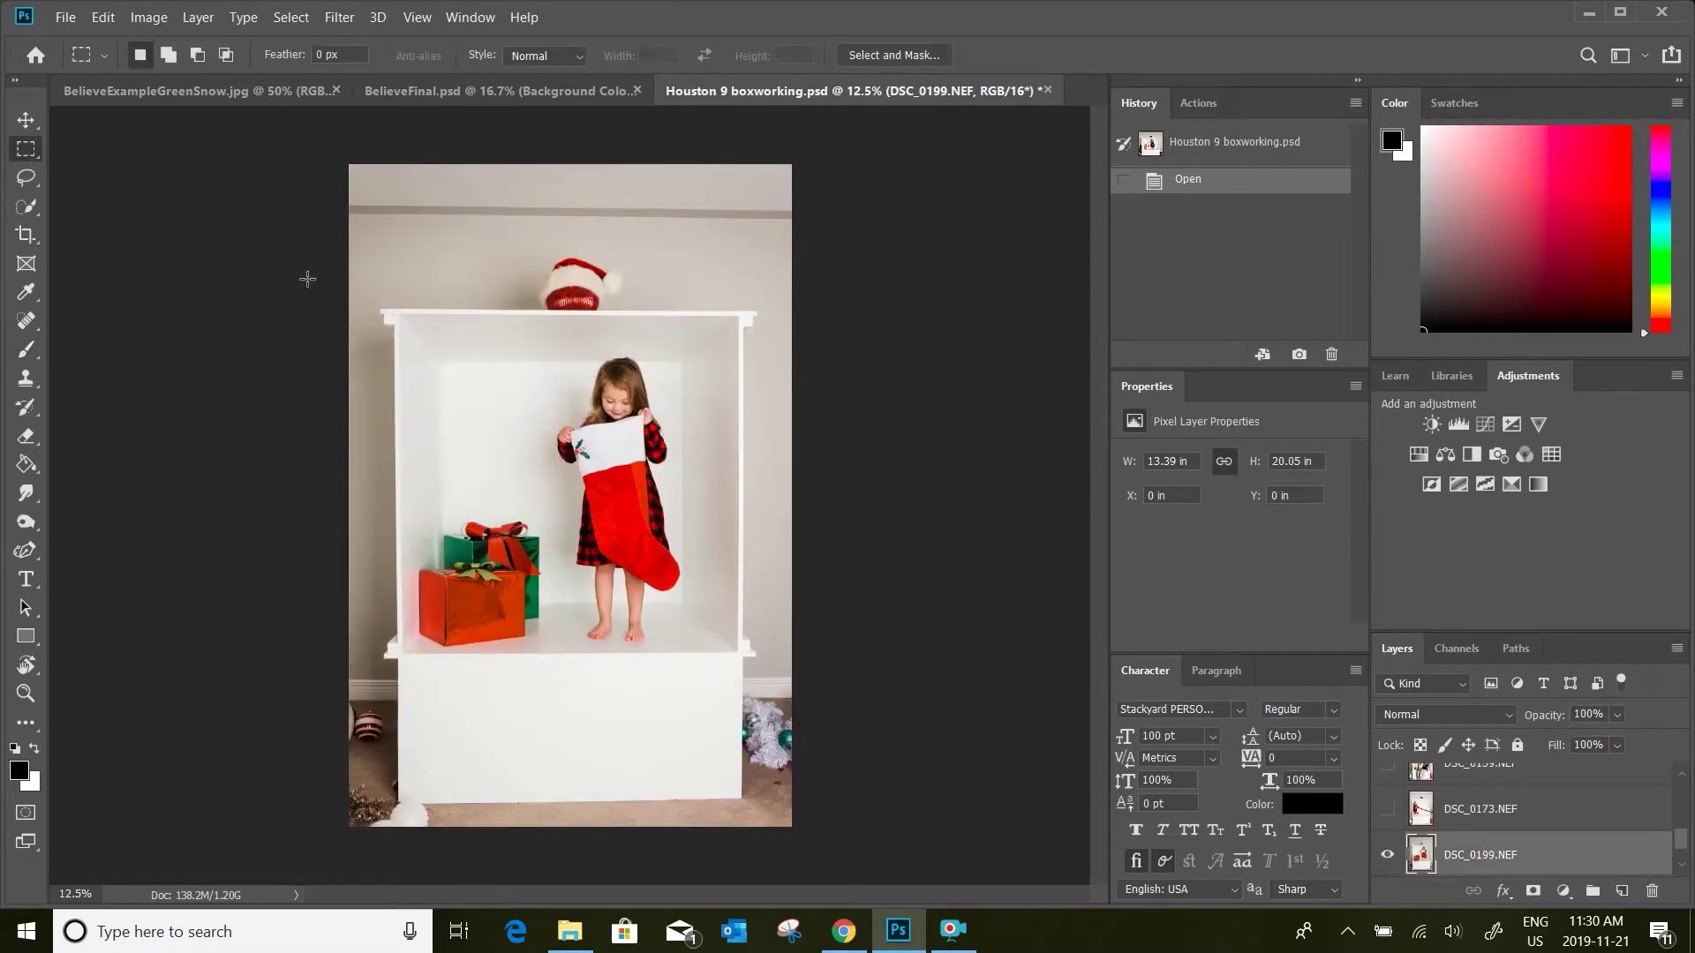
pyautogui.moveTo(392, 309); pyautogui.dragTo(742, 656)
pyautogui.click(25, 120)
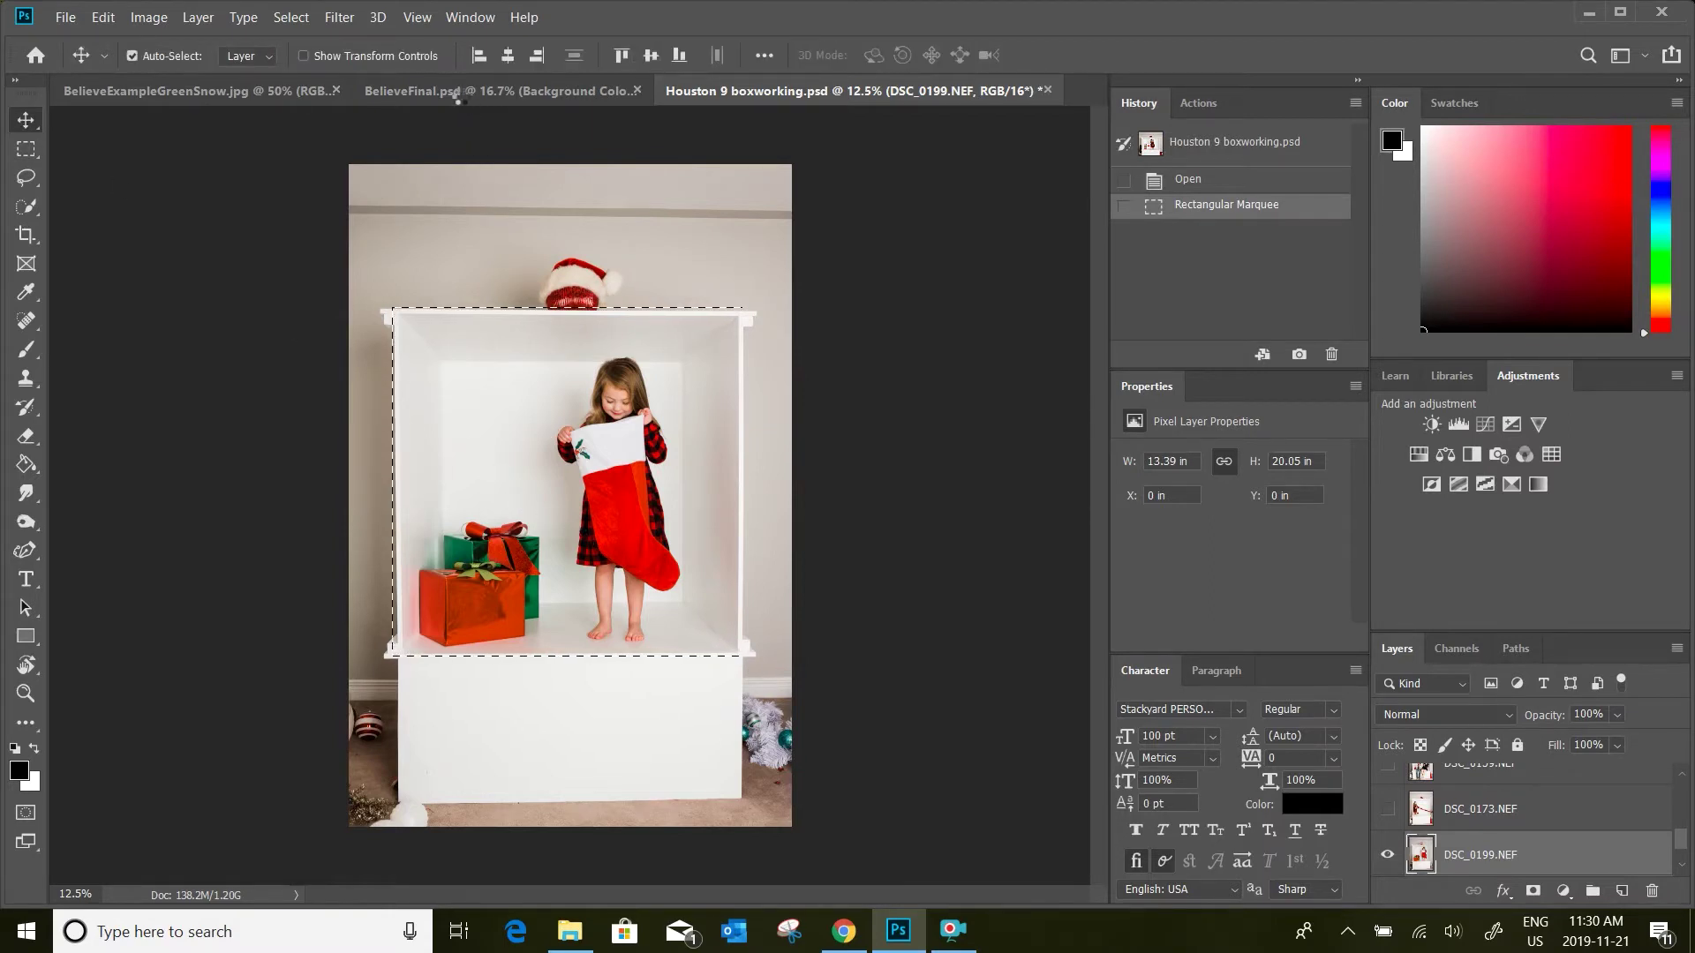
pyautogui.moveTo(457, 97); pyautogui.dragTo(462, 590)
pyautogui.moveTo(331, 632); pyautogui.dragTo(999, 606)
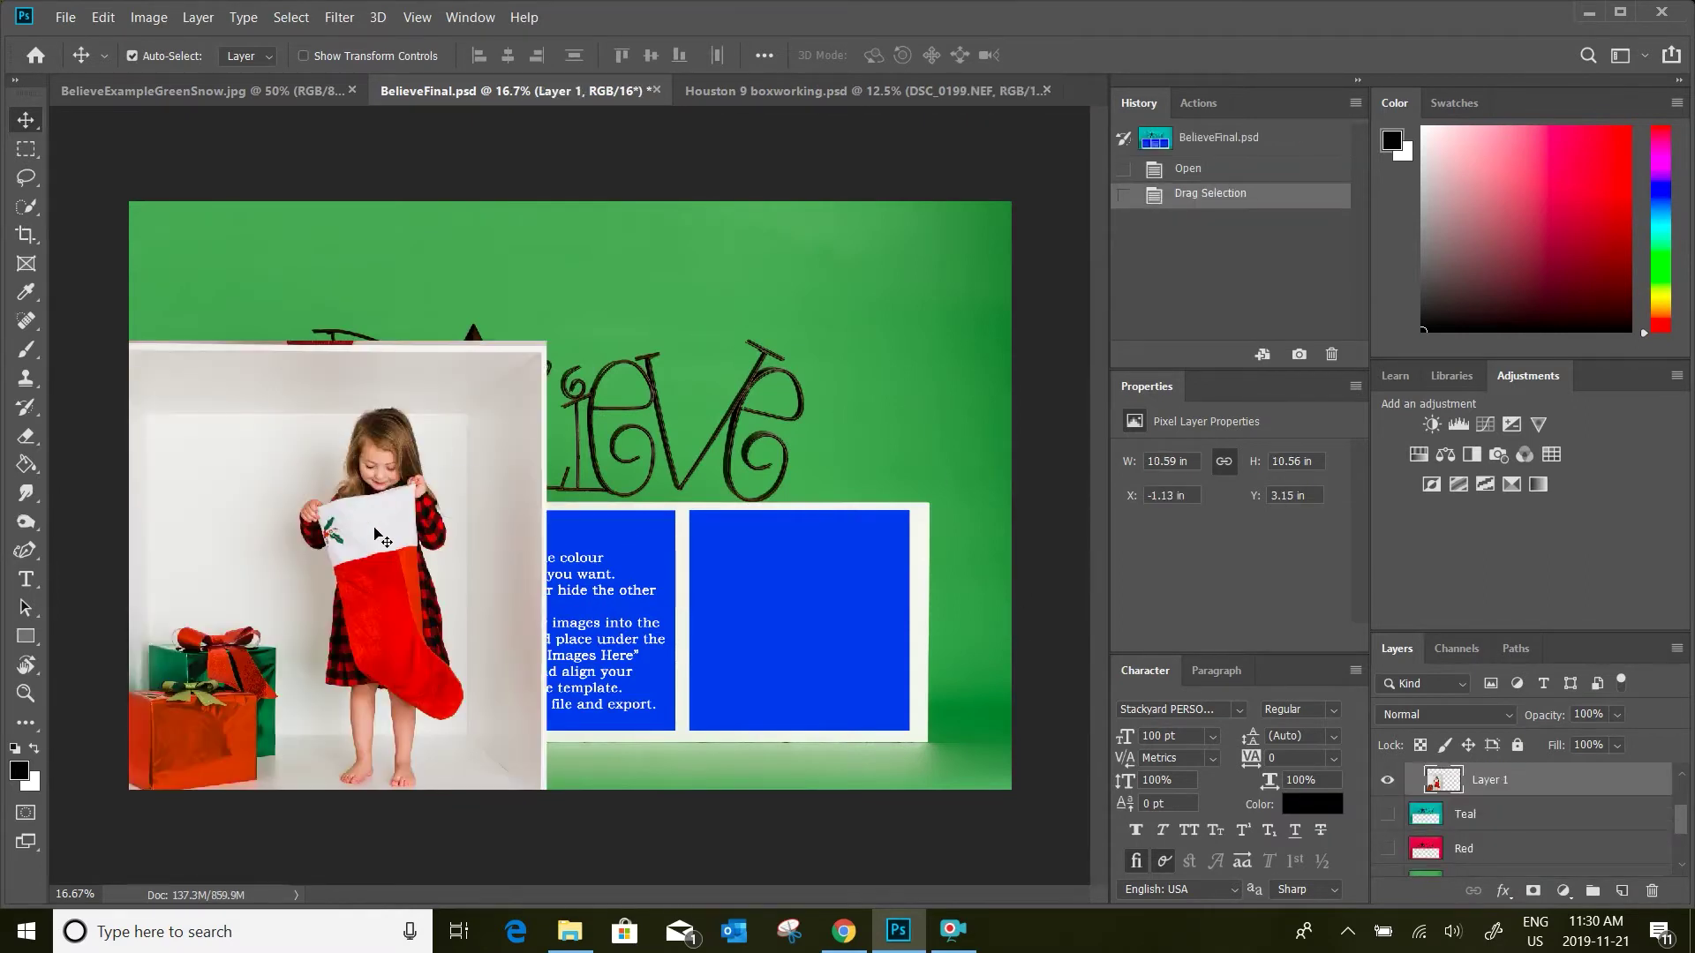
pyautogui.moveTo(381, 539); pyautogui.dragTo(517, 485)
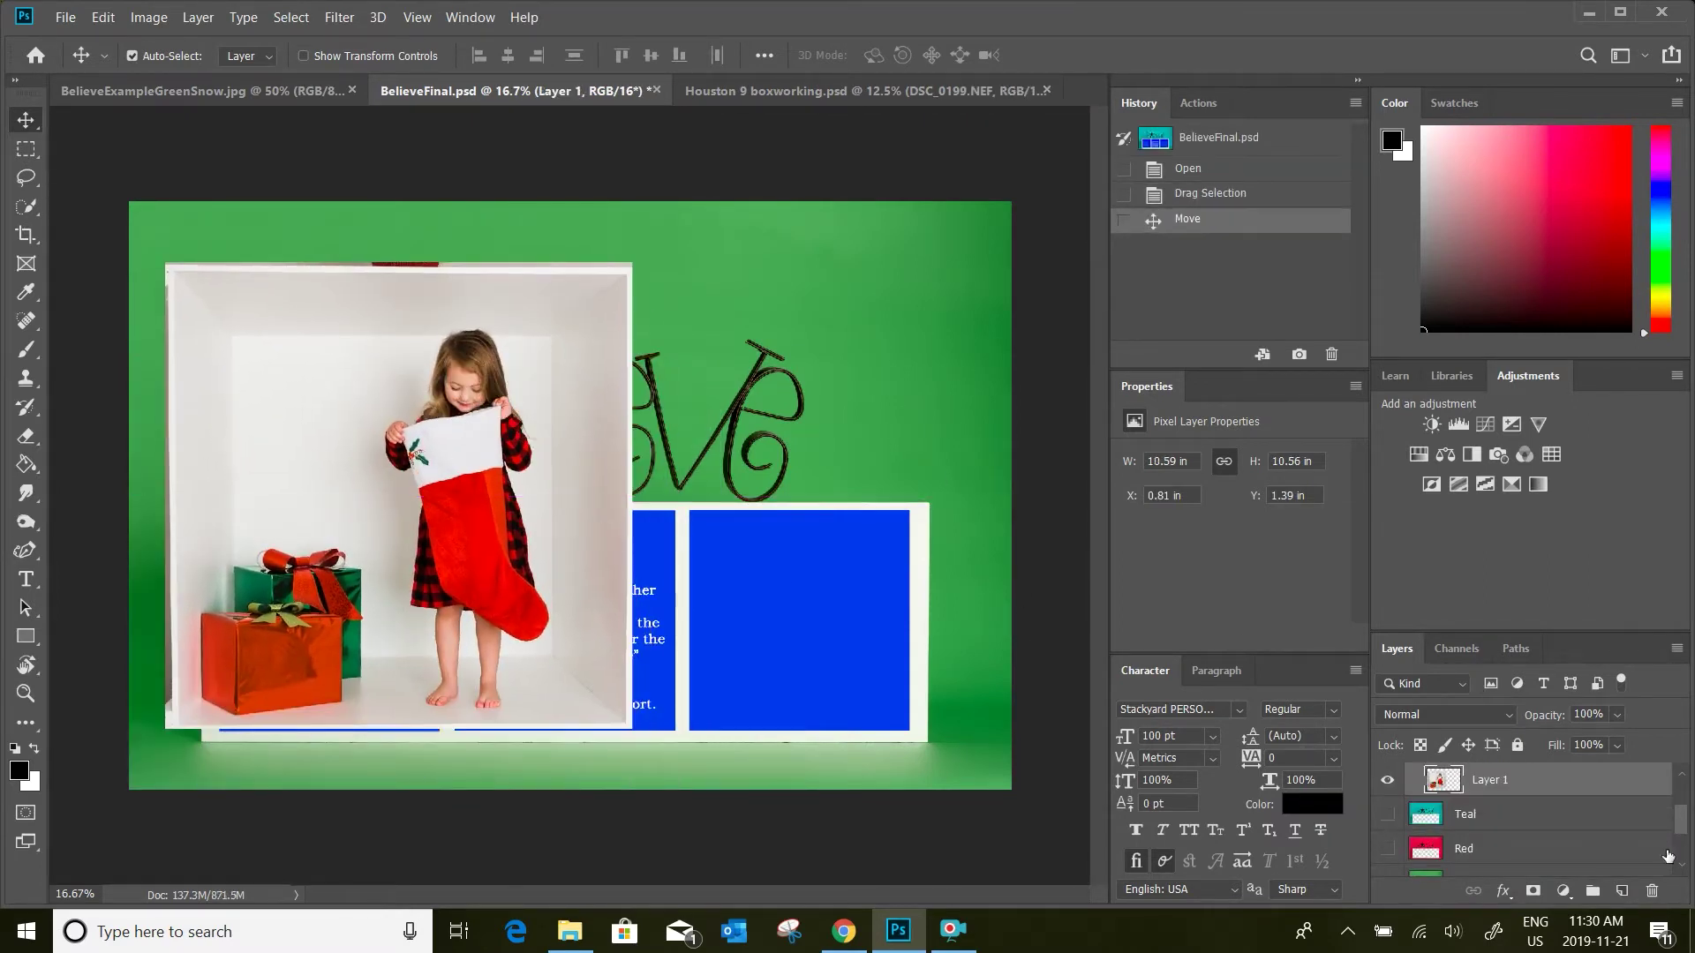
pyautogui.moveTo(1504, 786); pyautogui.dragTo(1511, 845)
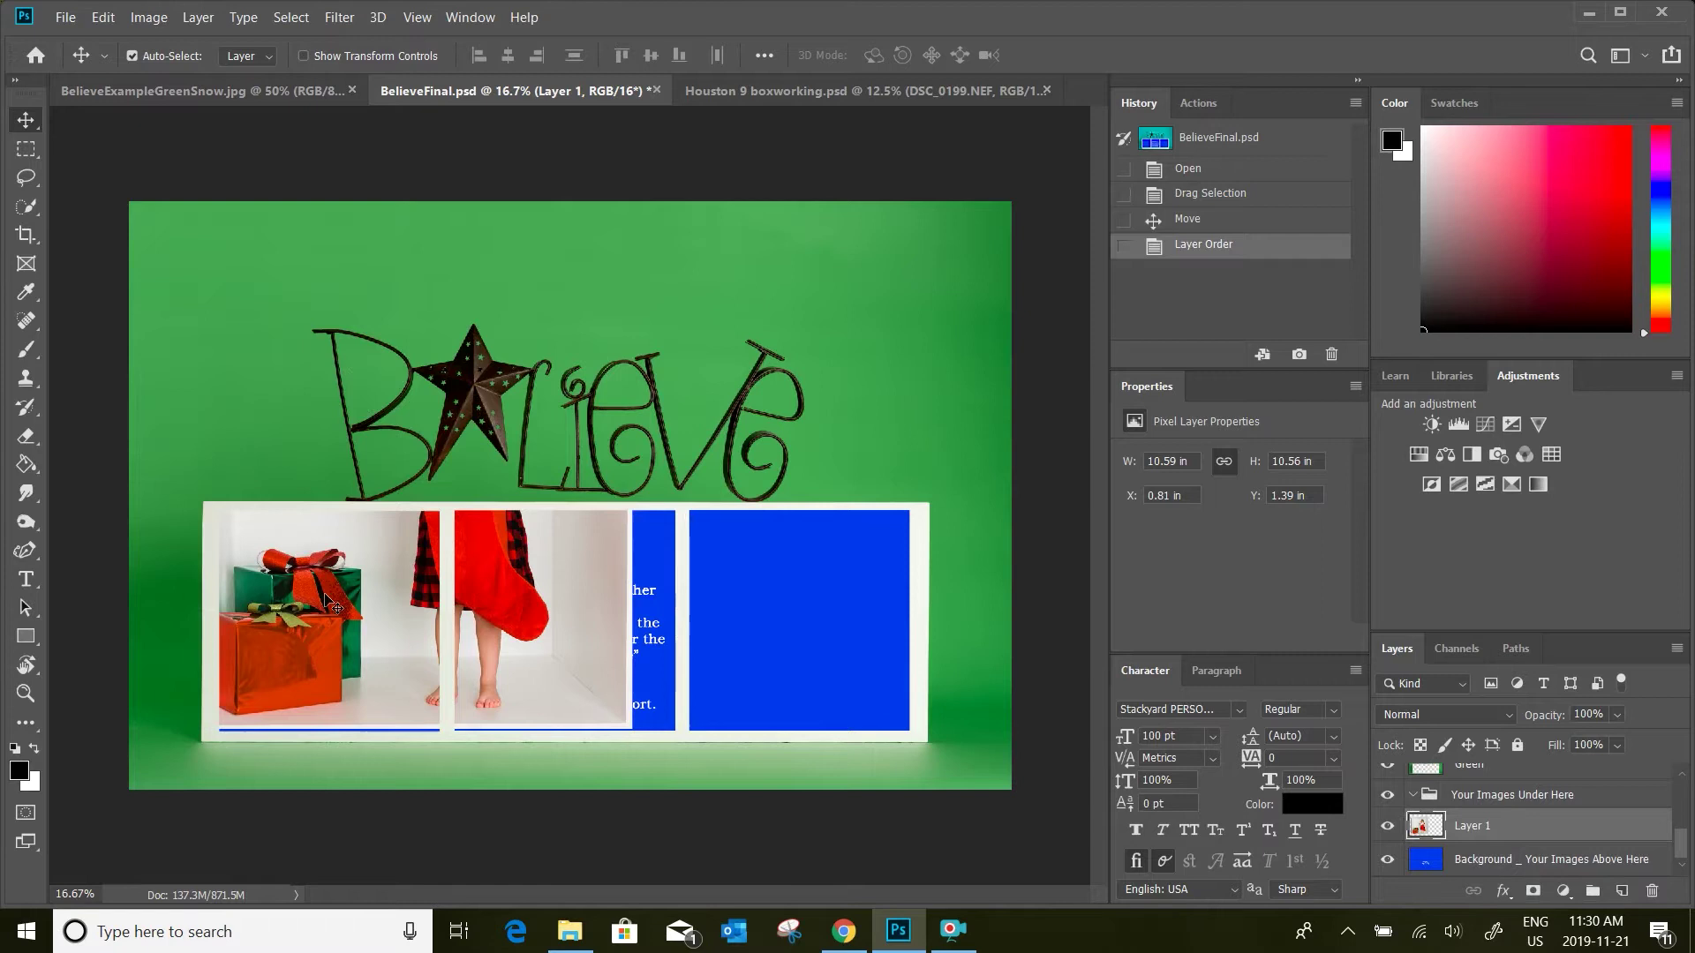
pyautogui.moveTo(326, 603); pyautogui.dragTo(375, 825)
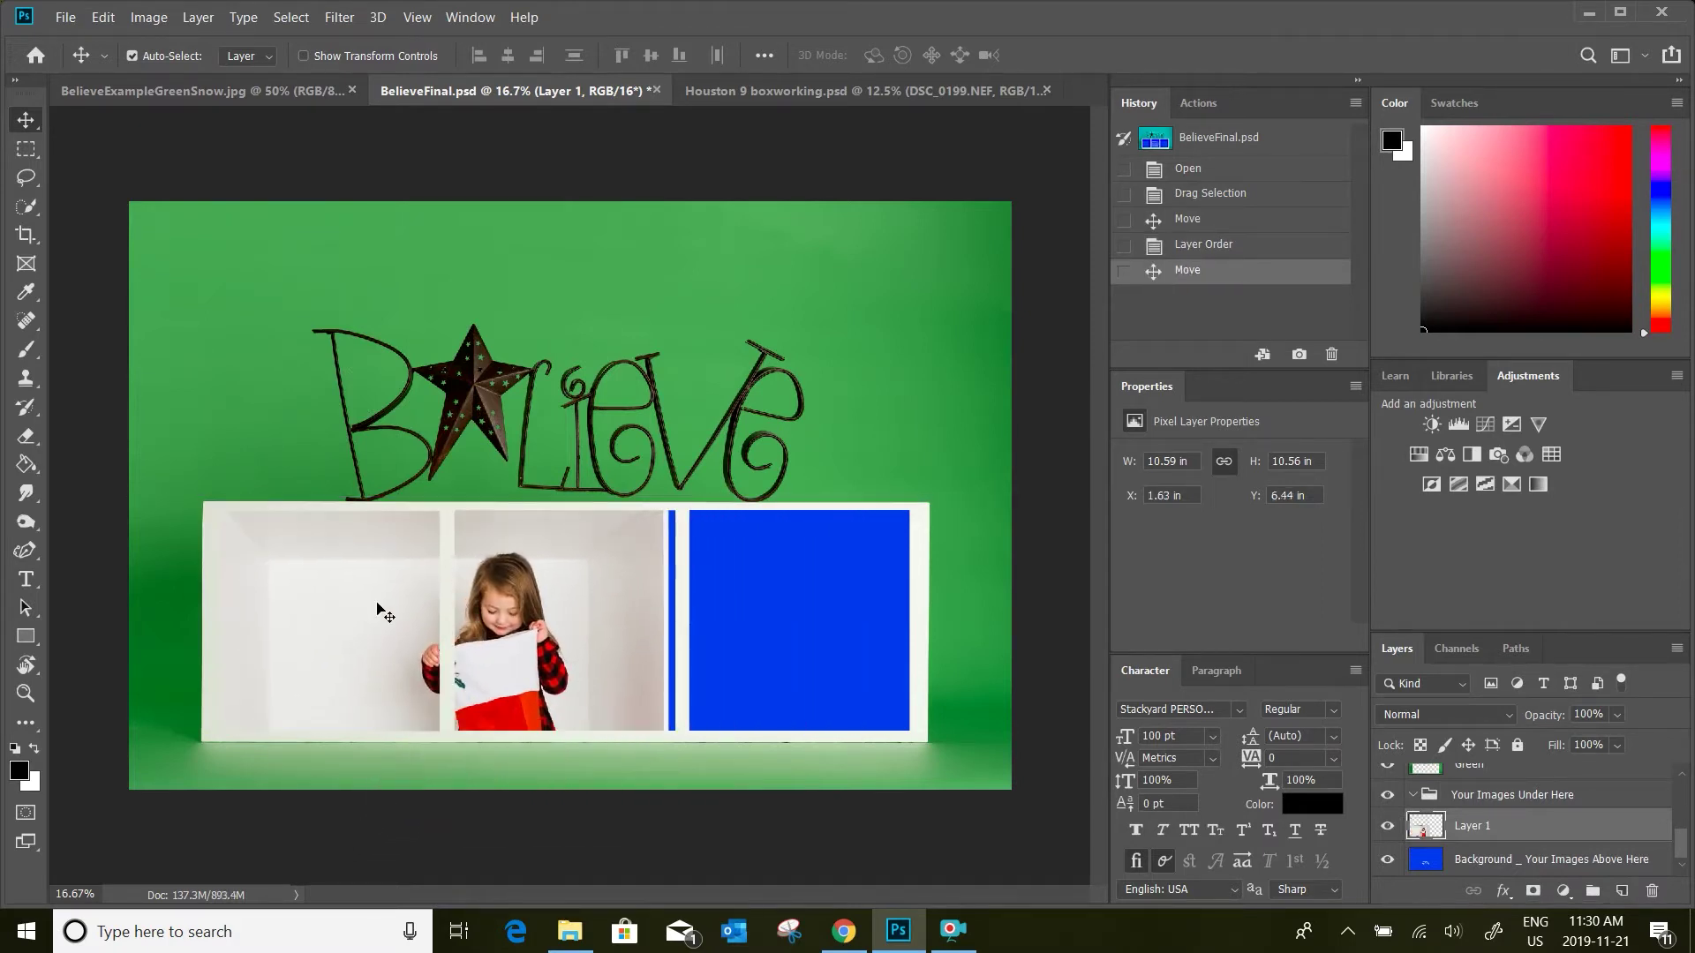
# Free Transform the photo to about 49.7% and fit it inside the first white box
pyautogui.hotkey('ctrl', 't')
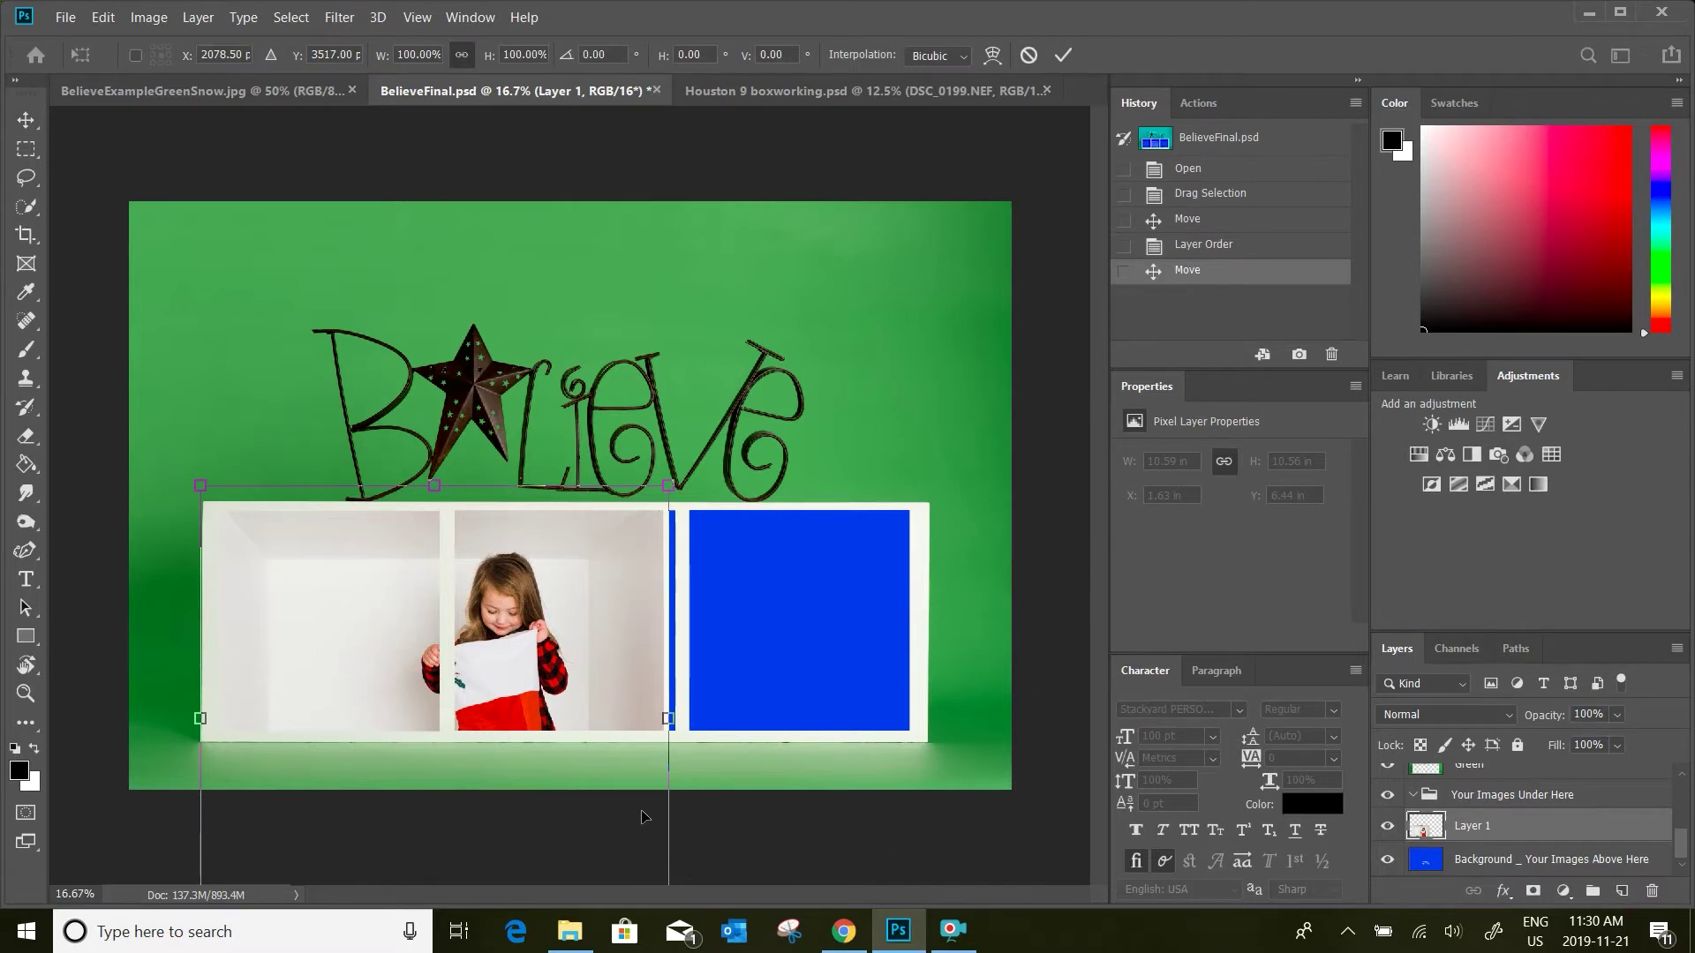
pyautogui.hotkey('ctrl', '-')
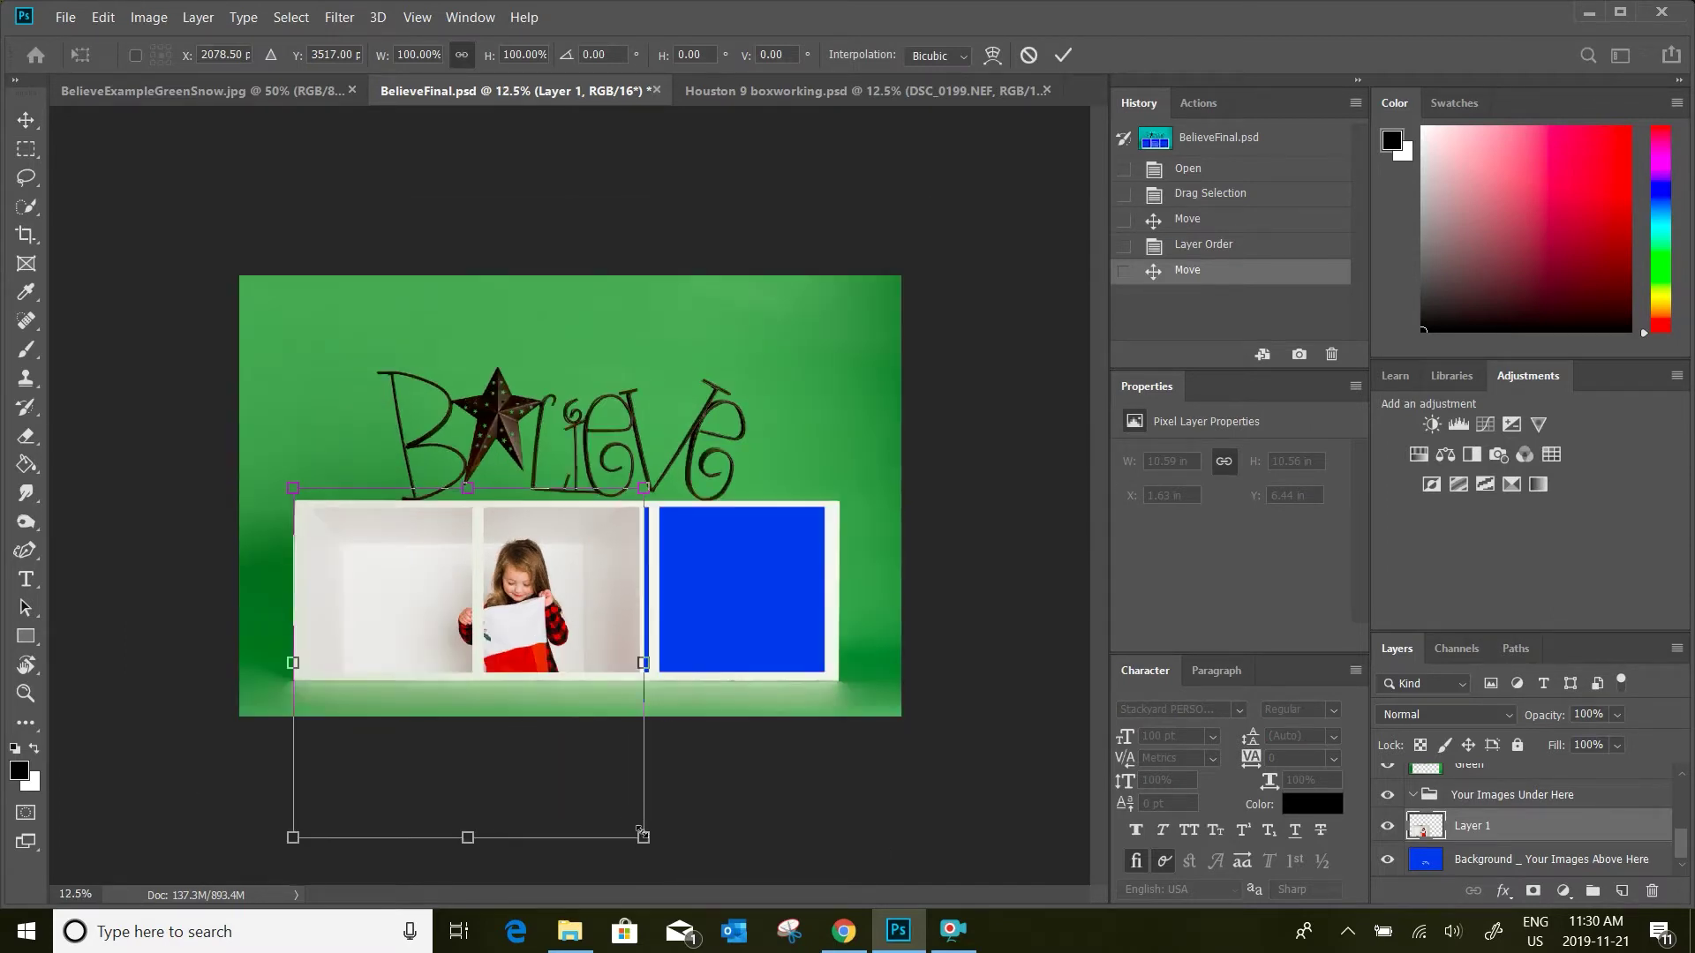
pyautogui.moveTo(644, 836); pyautogui.dragTo(486, 680)
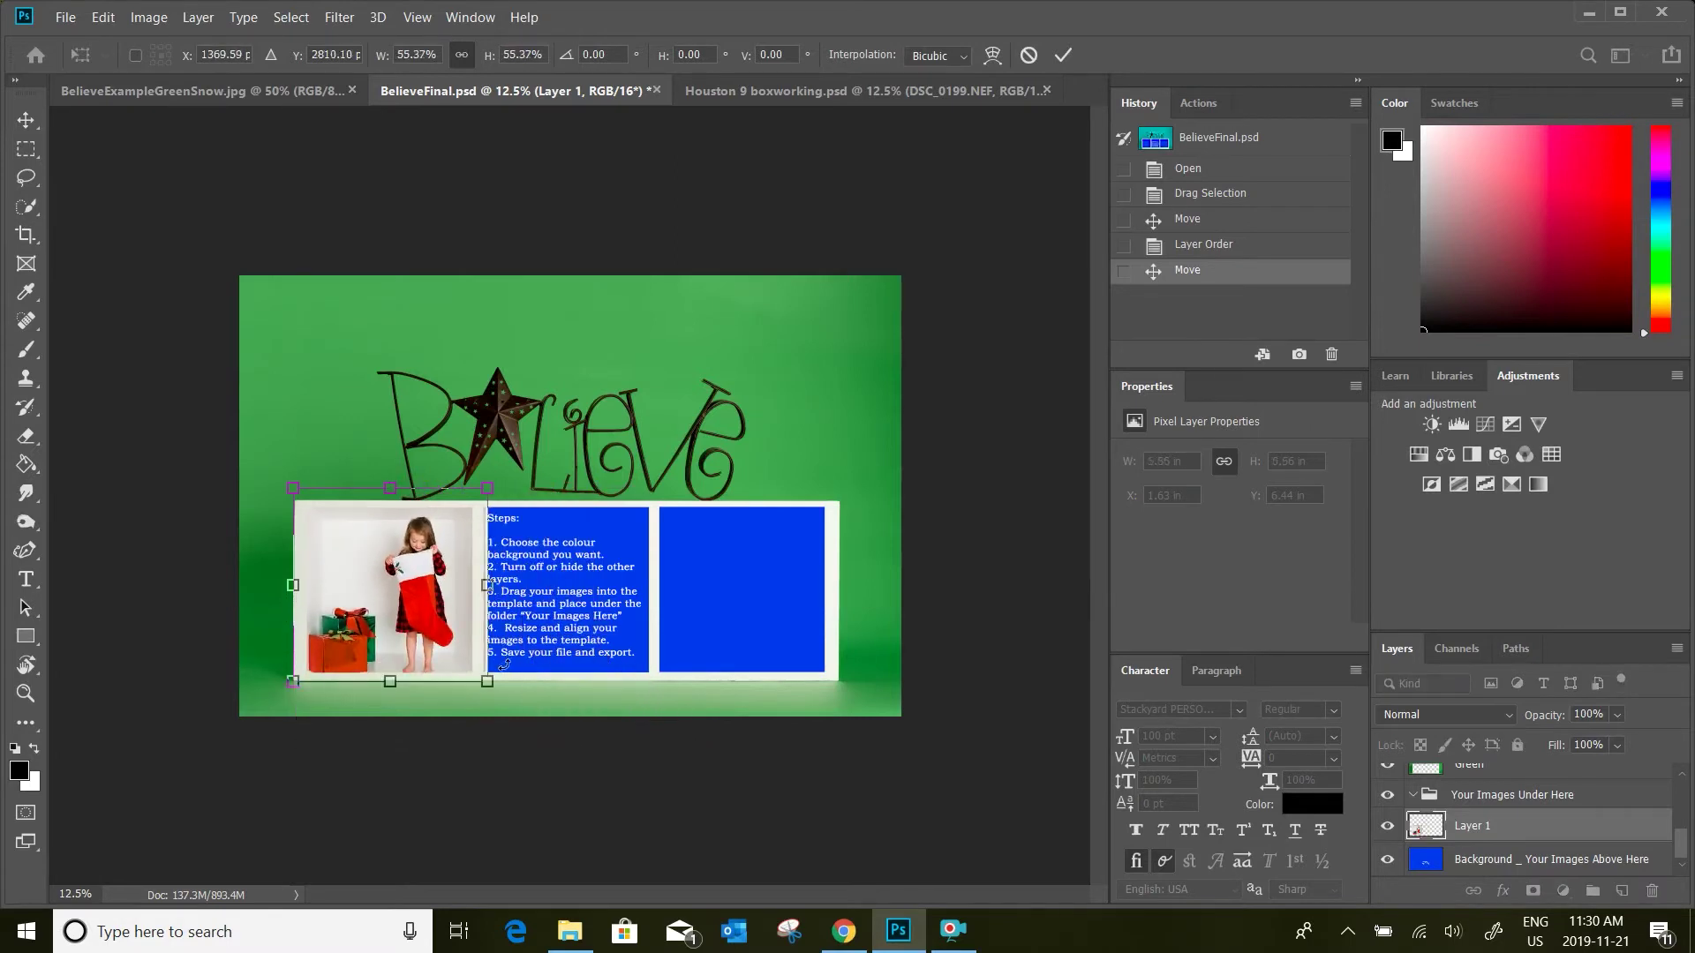
pyautogui.hotkey('ctrl', '+')
pyautogui.hotkey('ctrl', '+')
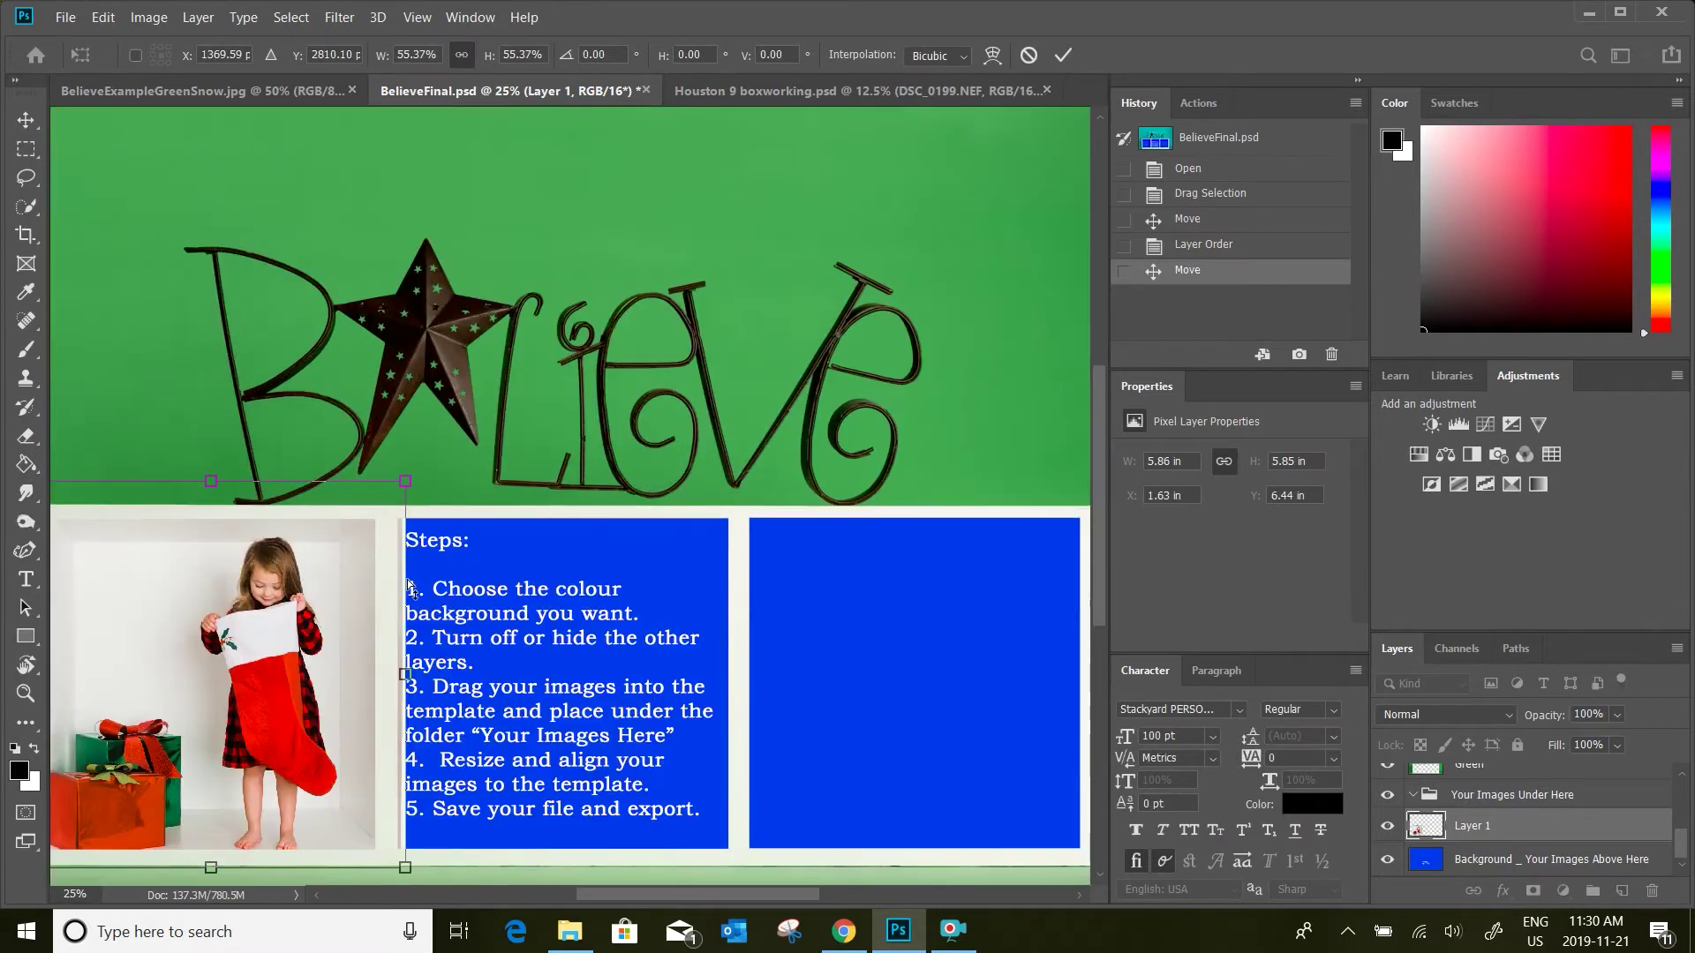
pyautogui.moveTo(696, 900); pyautogui.dragTo(653, 900)
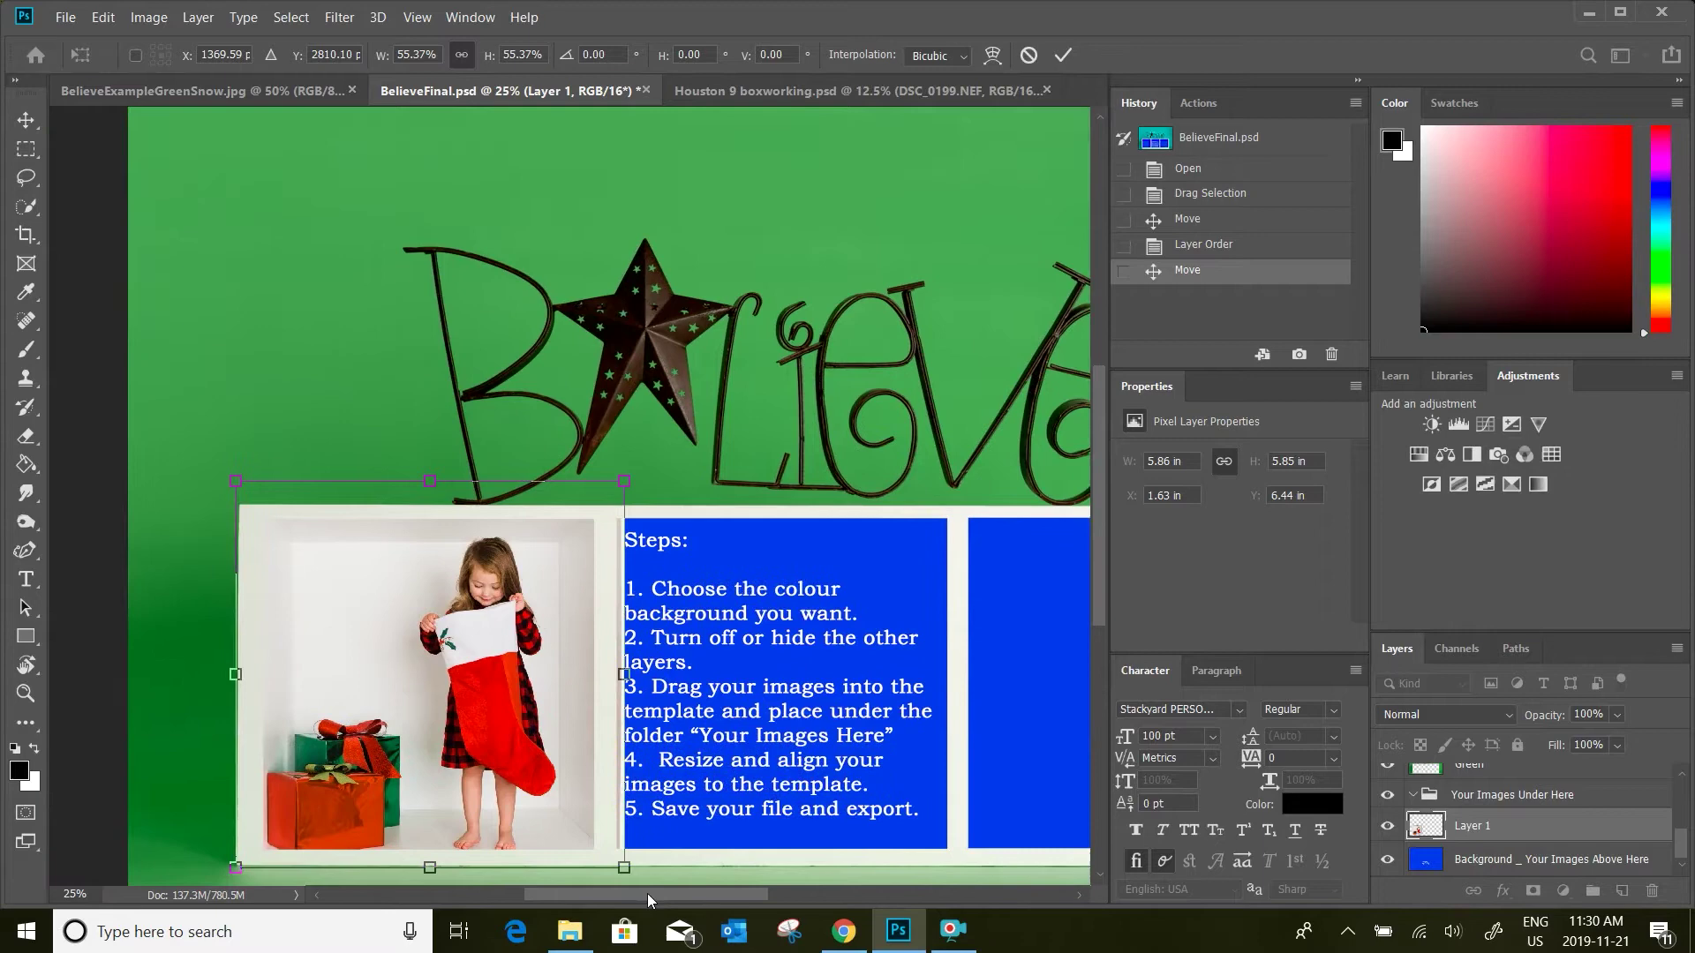
pyautogui.scroll(-1, 505, 697)
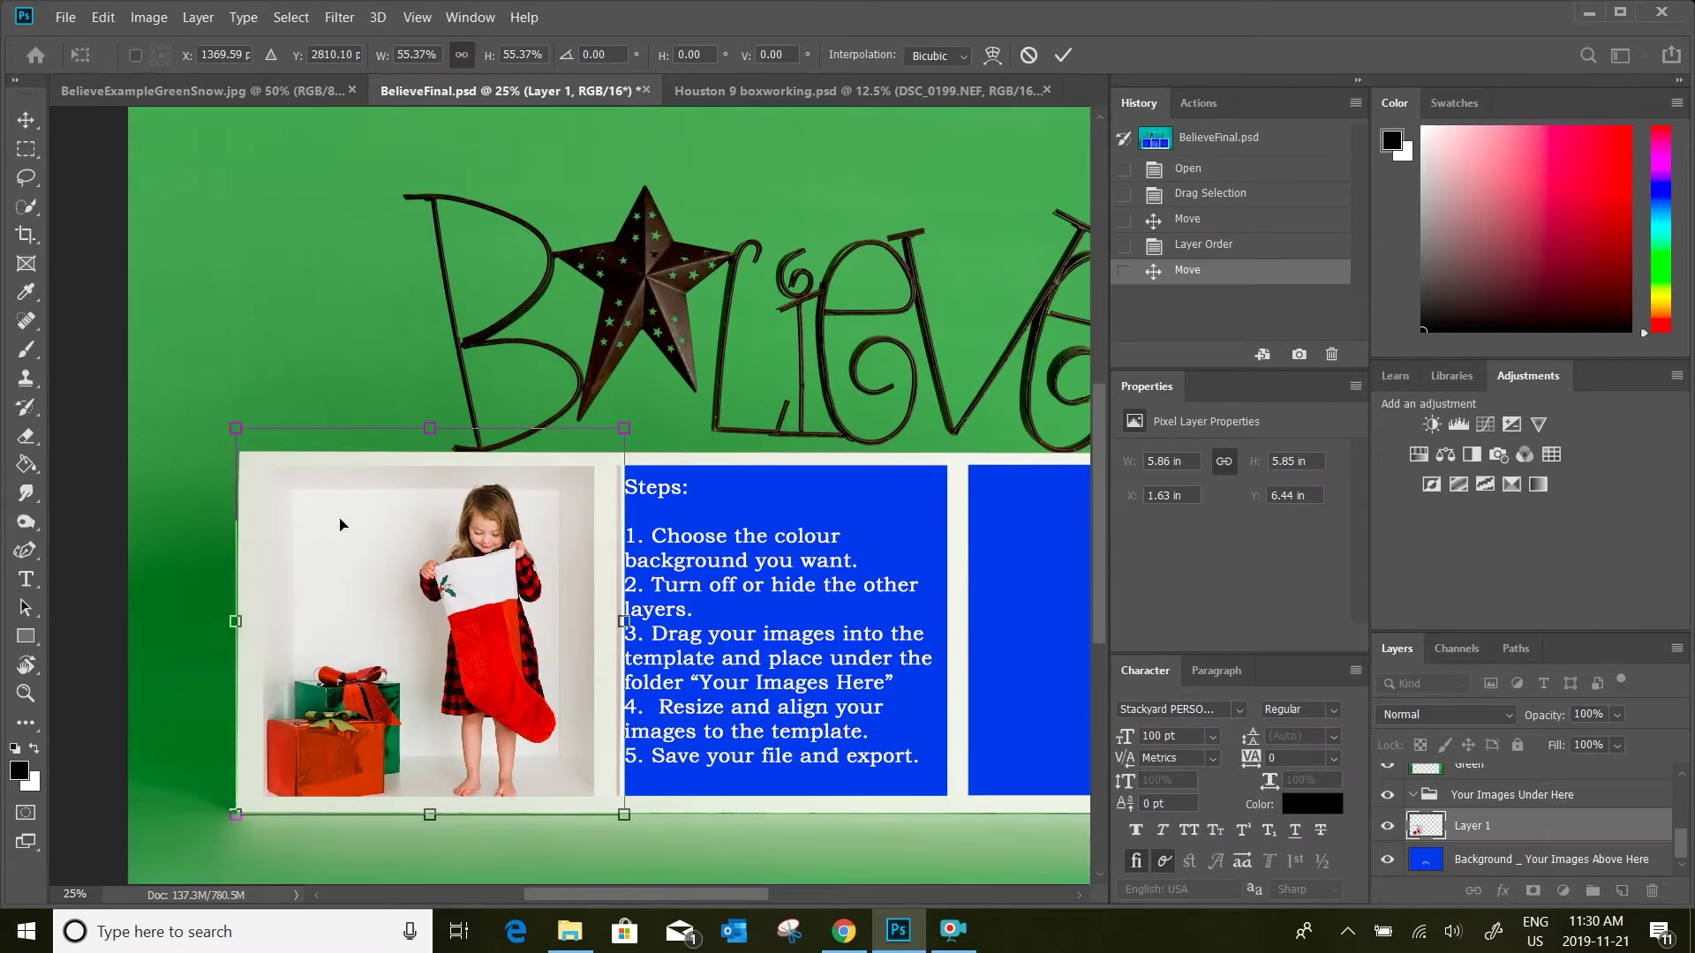
pyautogui.moveTo(382, 528); pyautogui.dragTo(391, 539)
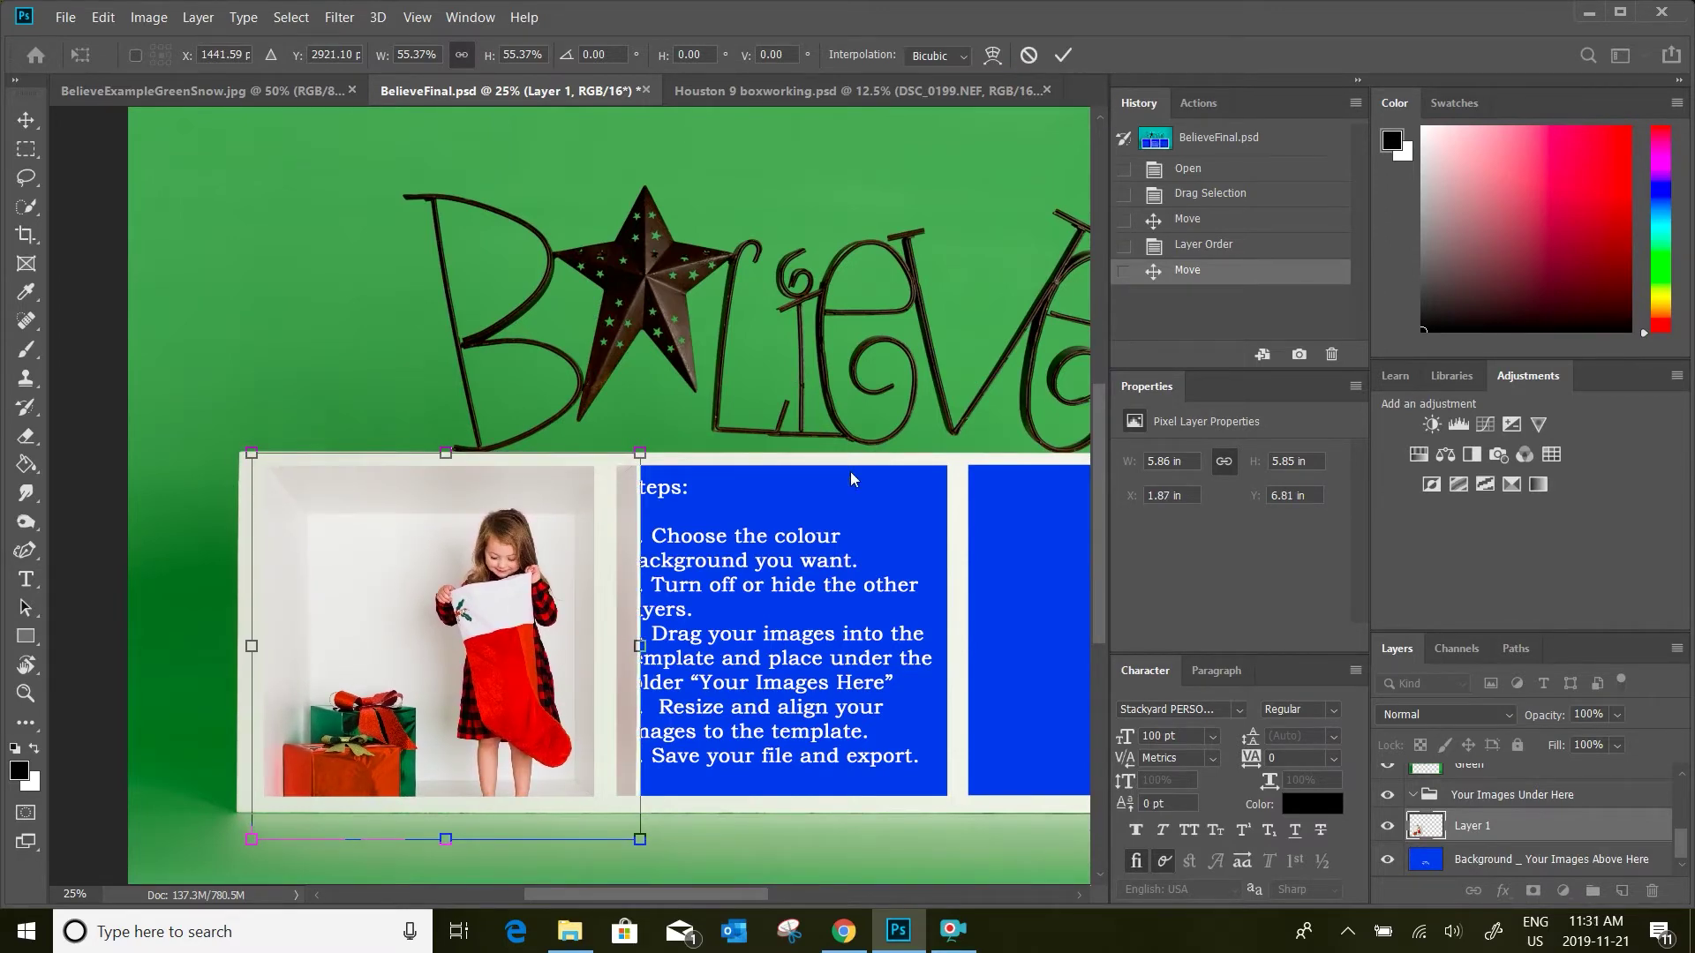
pyautogui.moveTo(639, 840); pyautogui.dragTo(590, 807)
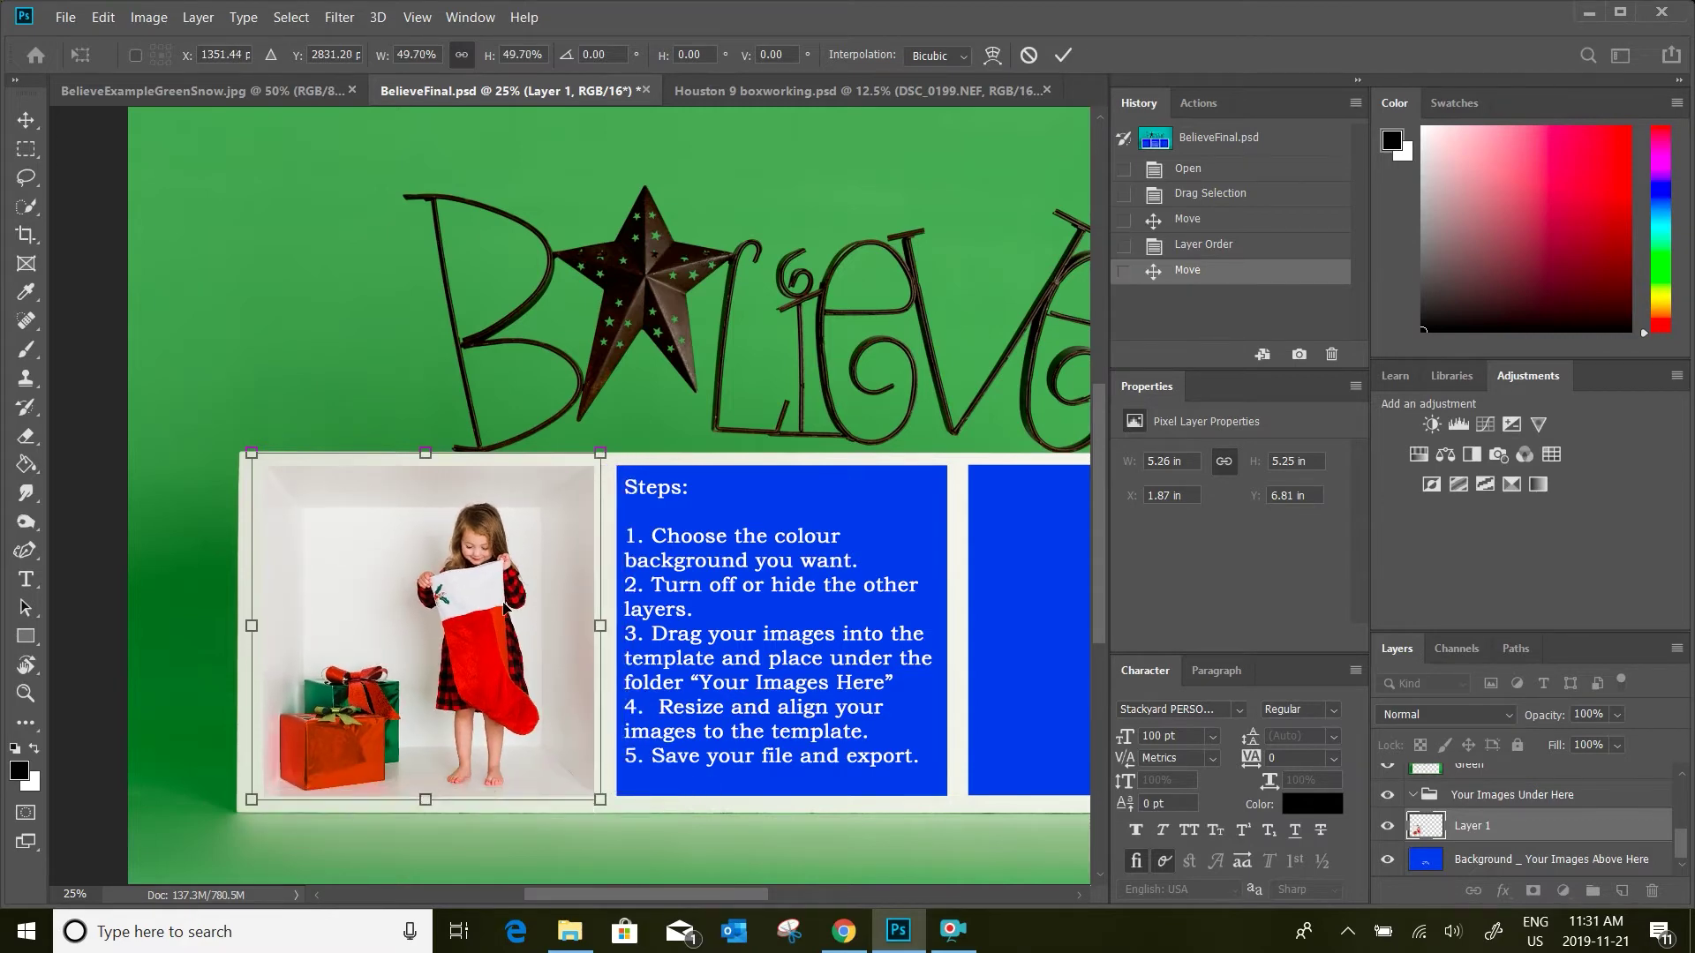
pyautogui.press('Return')
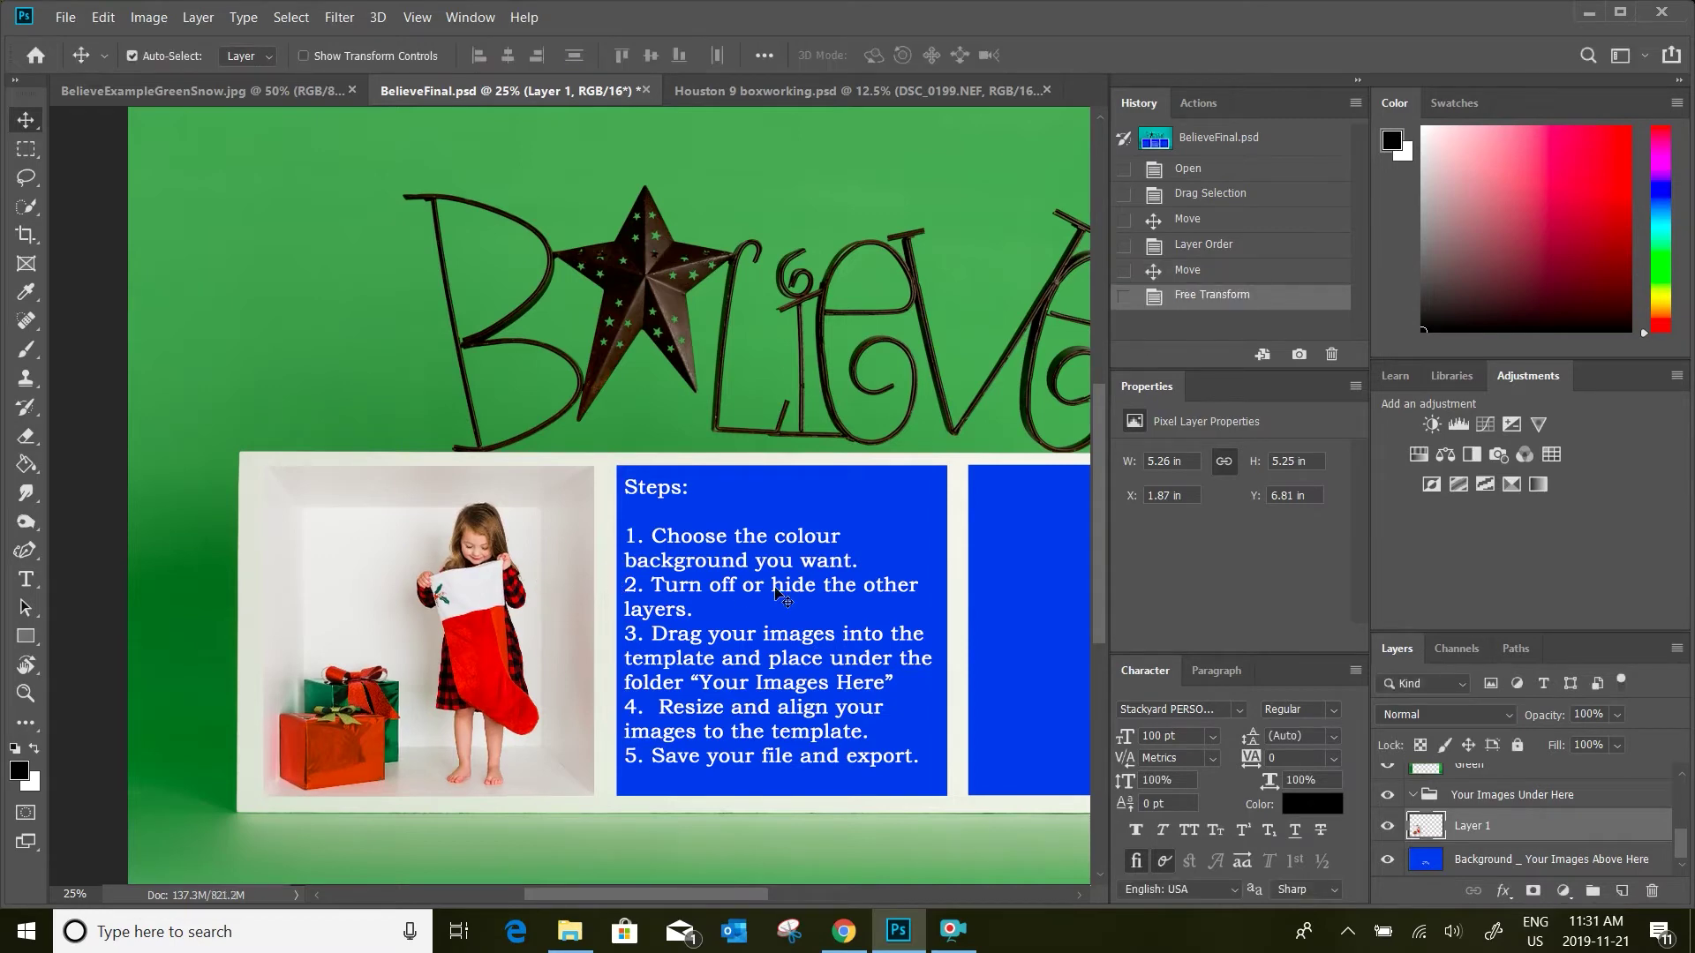
pyautogui.press('ctrl')
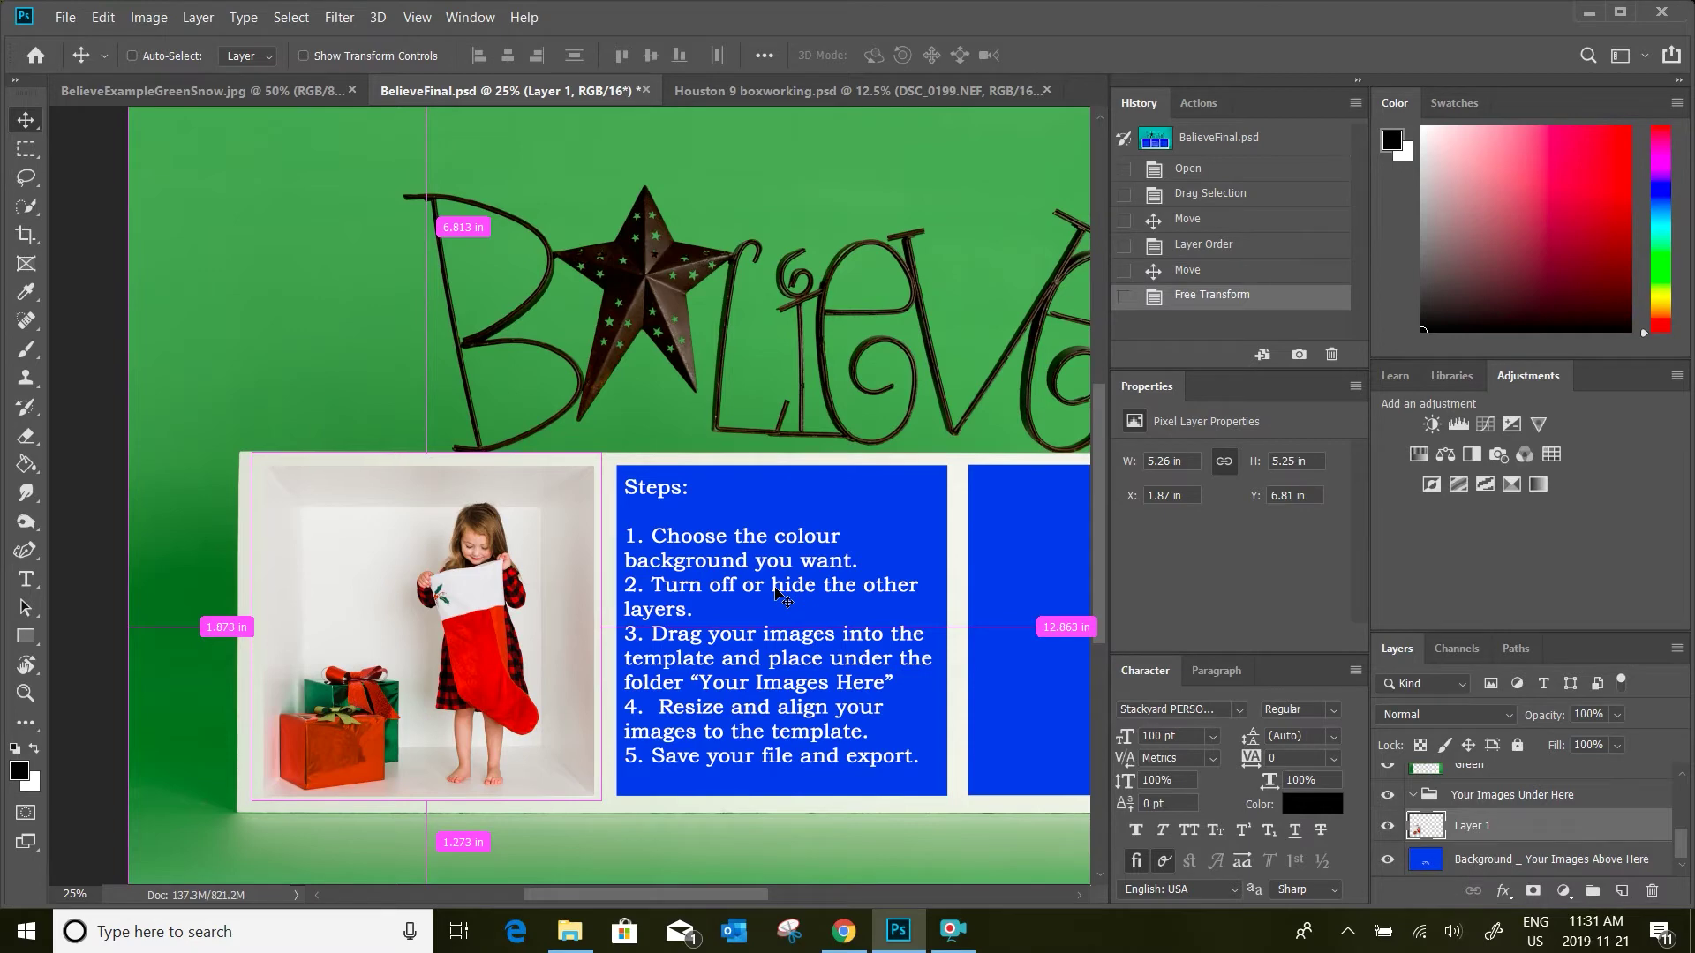
pyautogui.press('ctrl')
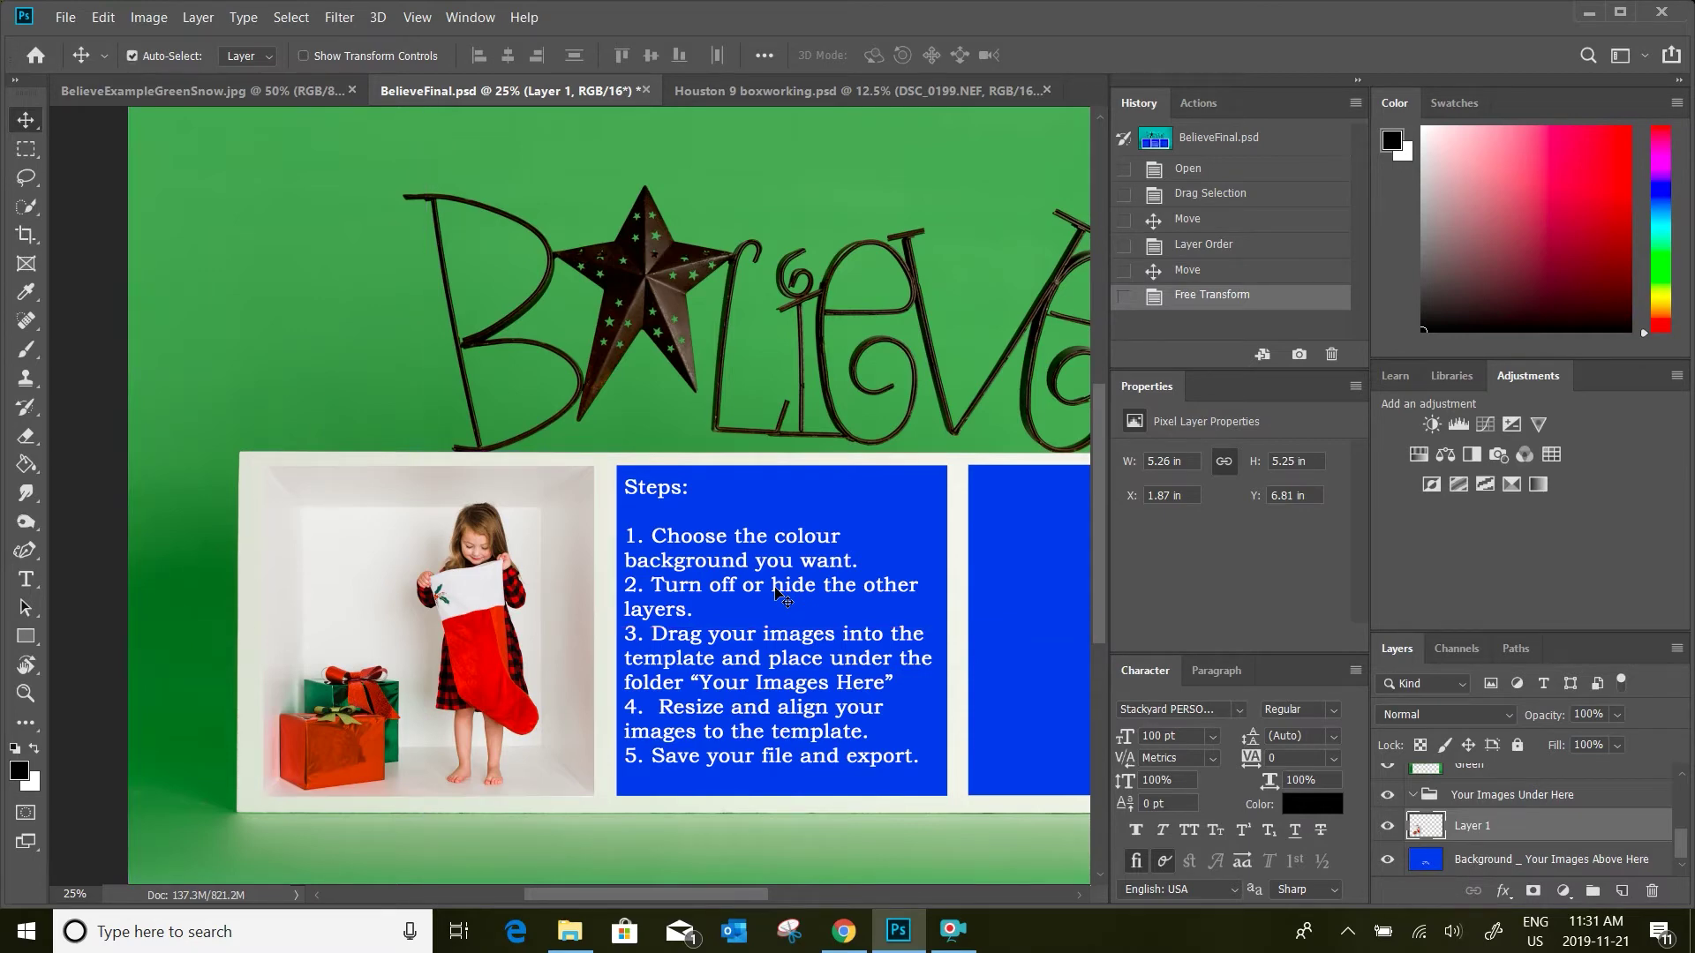
pyautogui.hotkey('ctrl', '-')
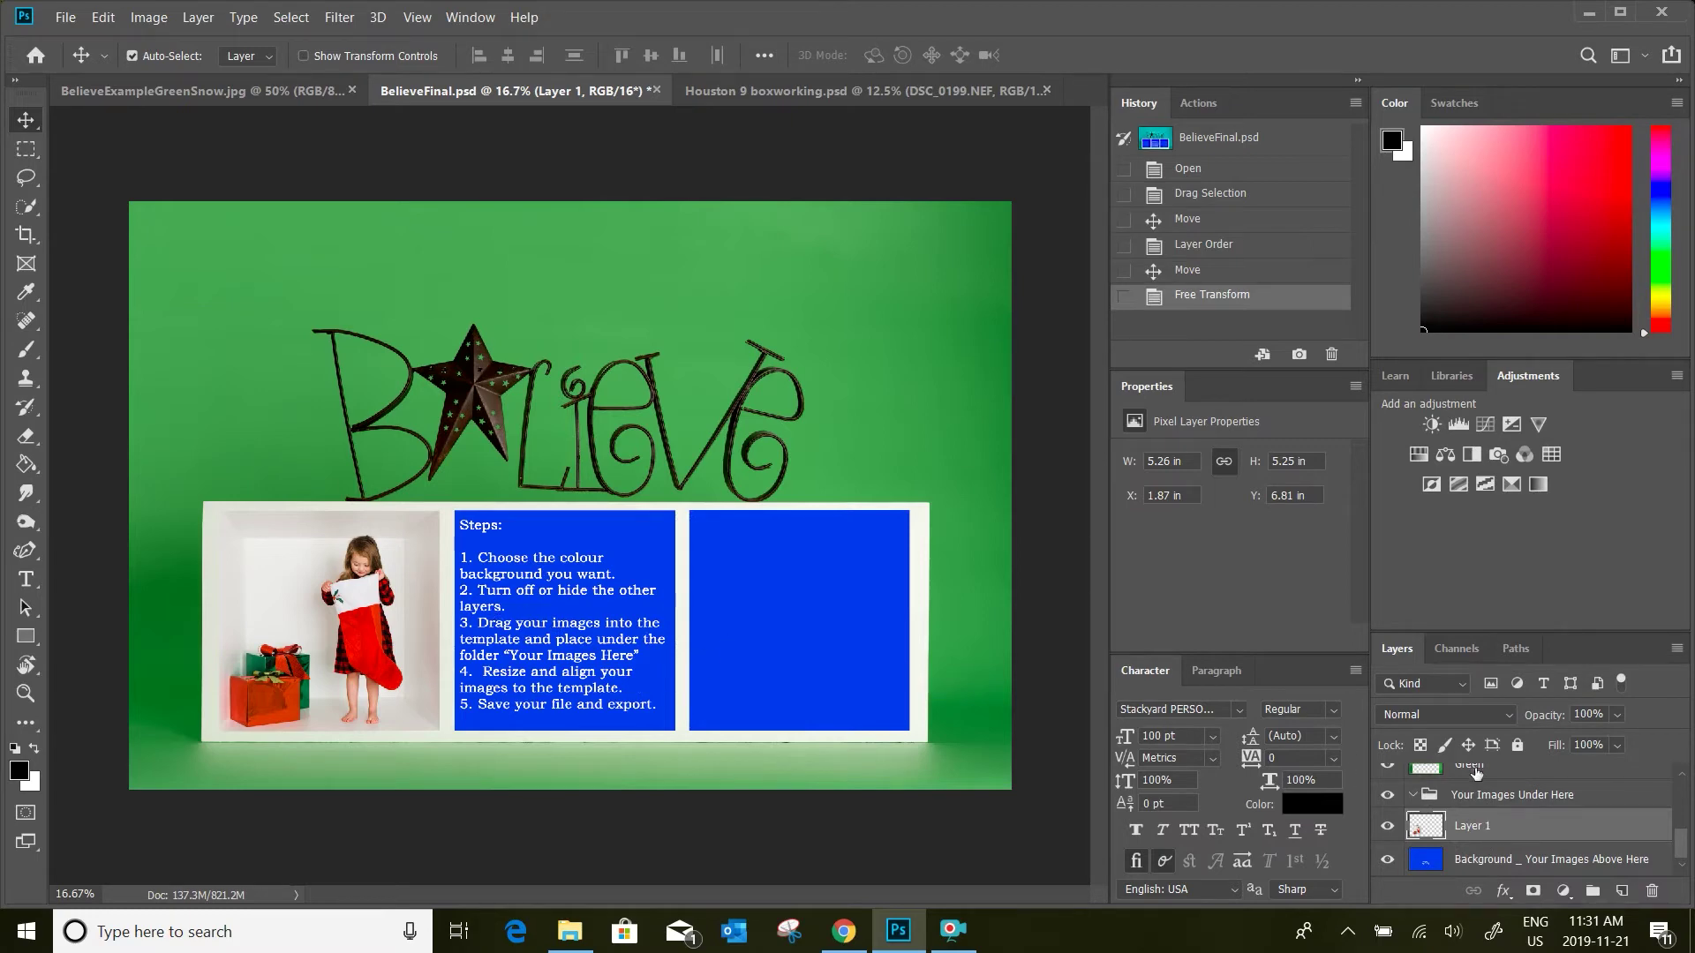
pyautogui.scroll(5, 1476, 774)
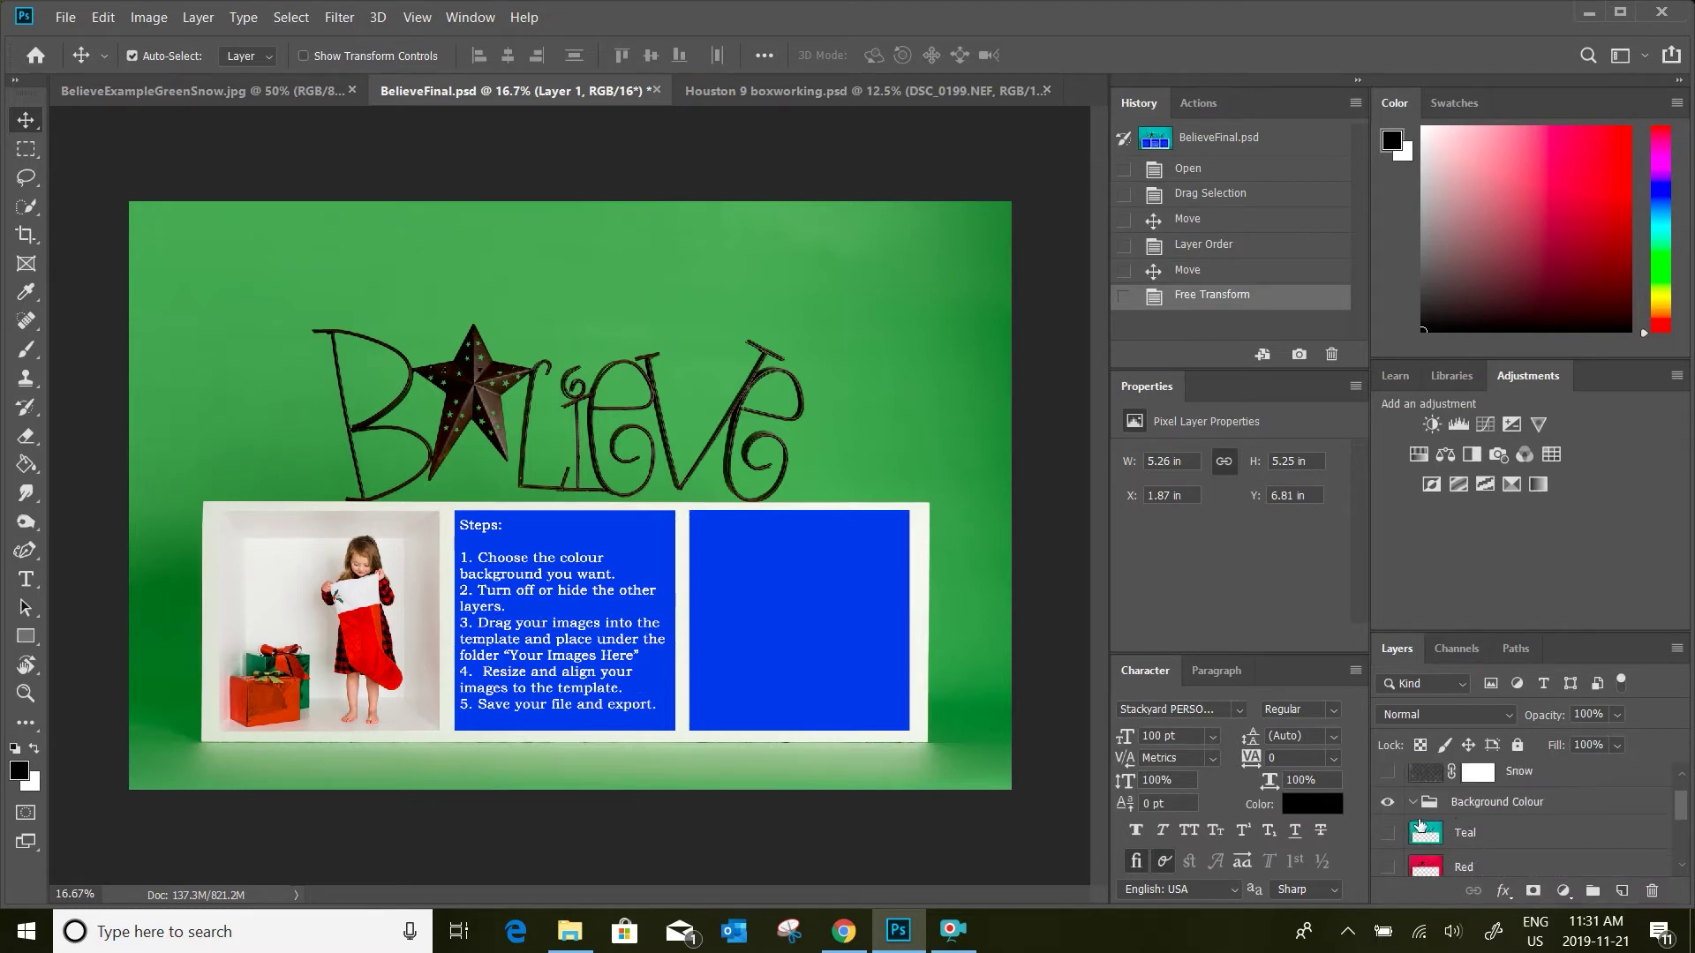
pyautogui.scroll(1, 1395, 805)
# Show the Snow layer and zoom in on the girl's photo beside the Steps text
pyautogui.click(1388, 799)
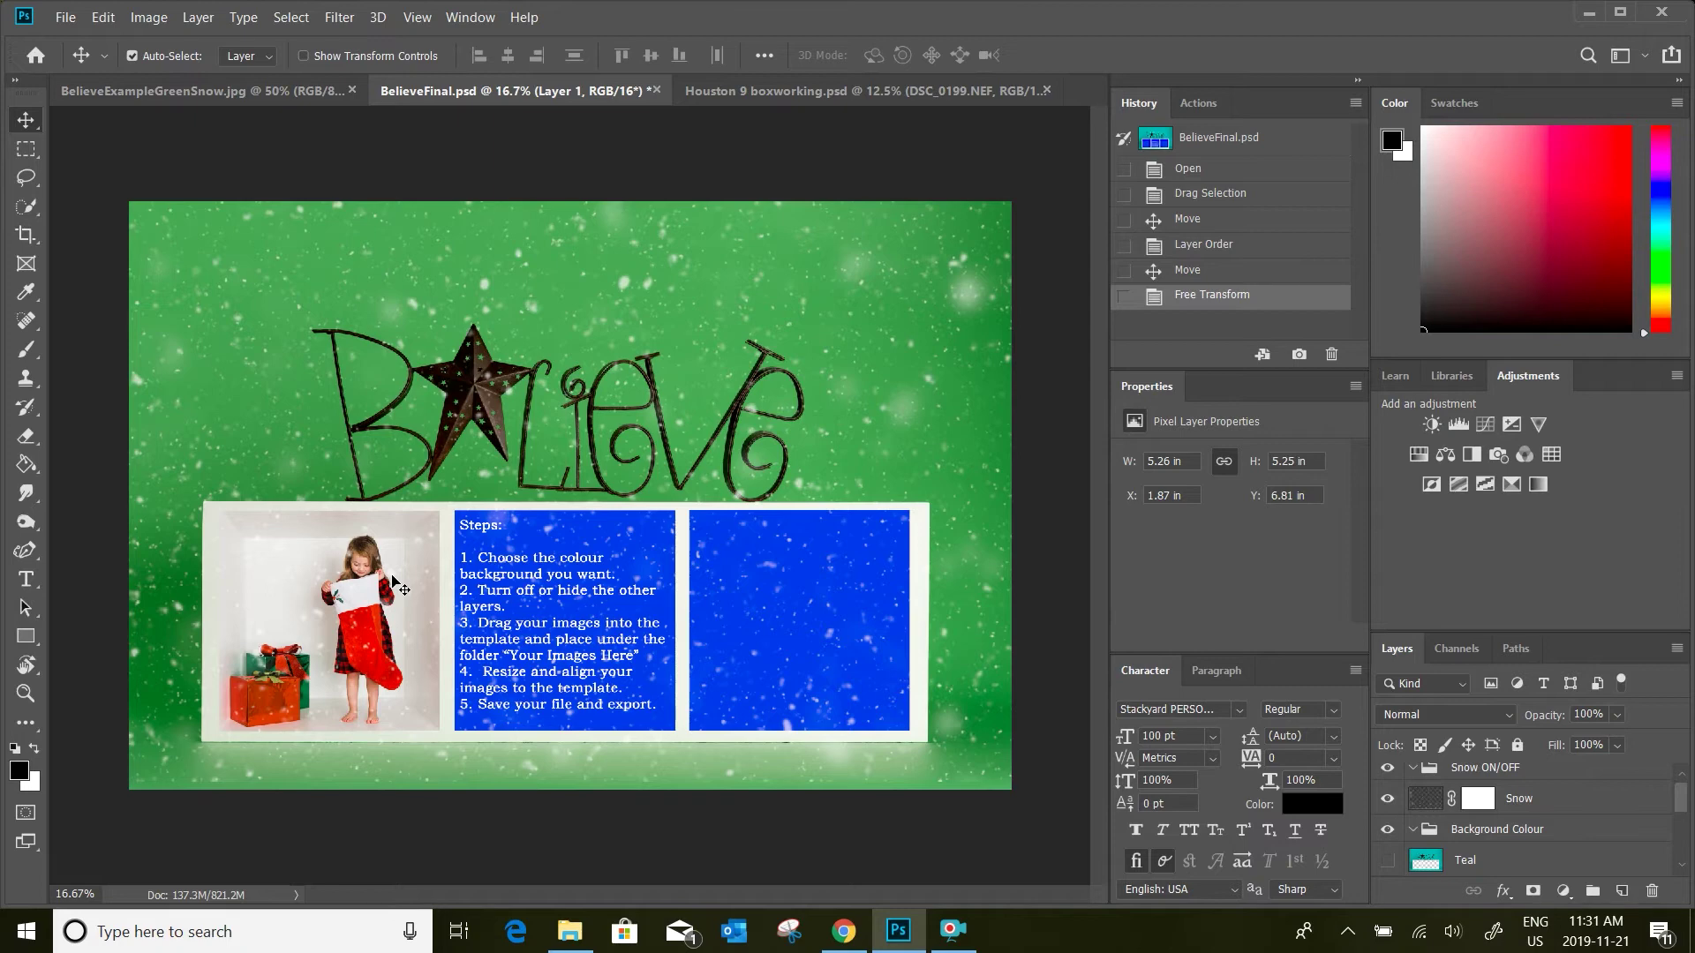
pyautogui.hotkey('ctrl', '+')
pyautogui.hotkey('ctrl', '+')
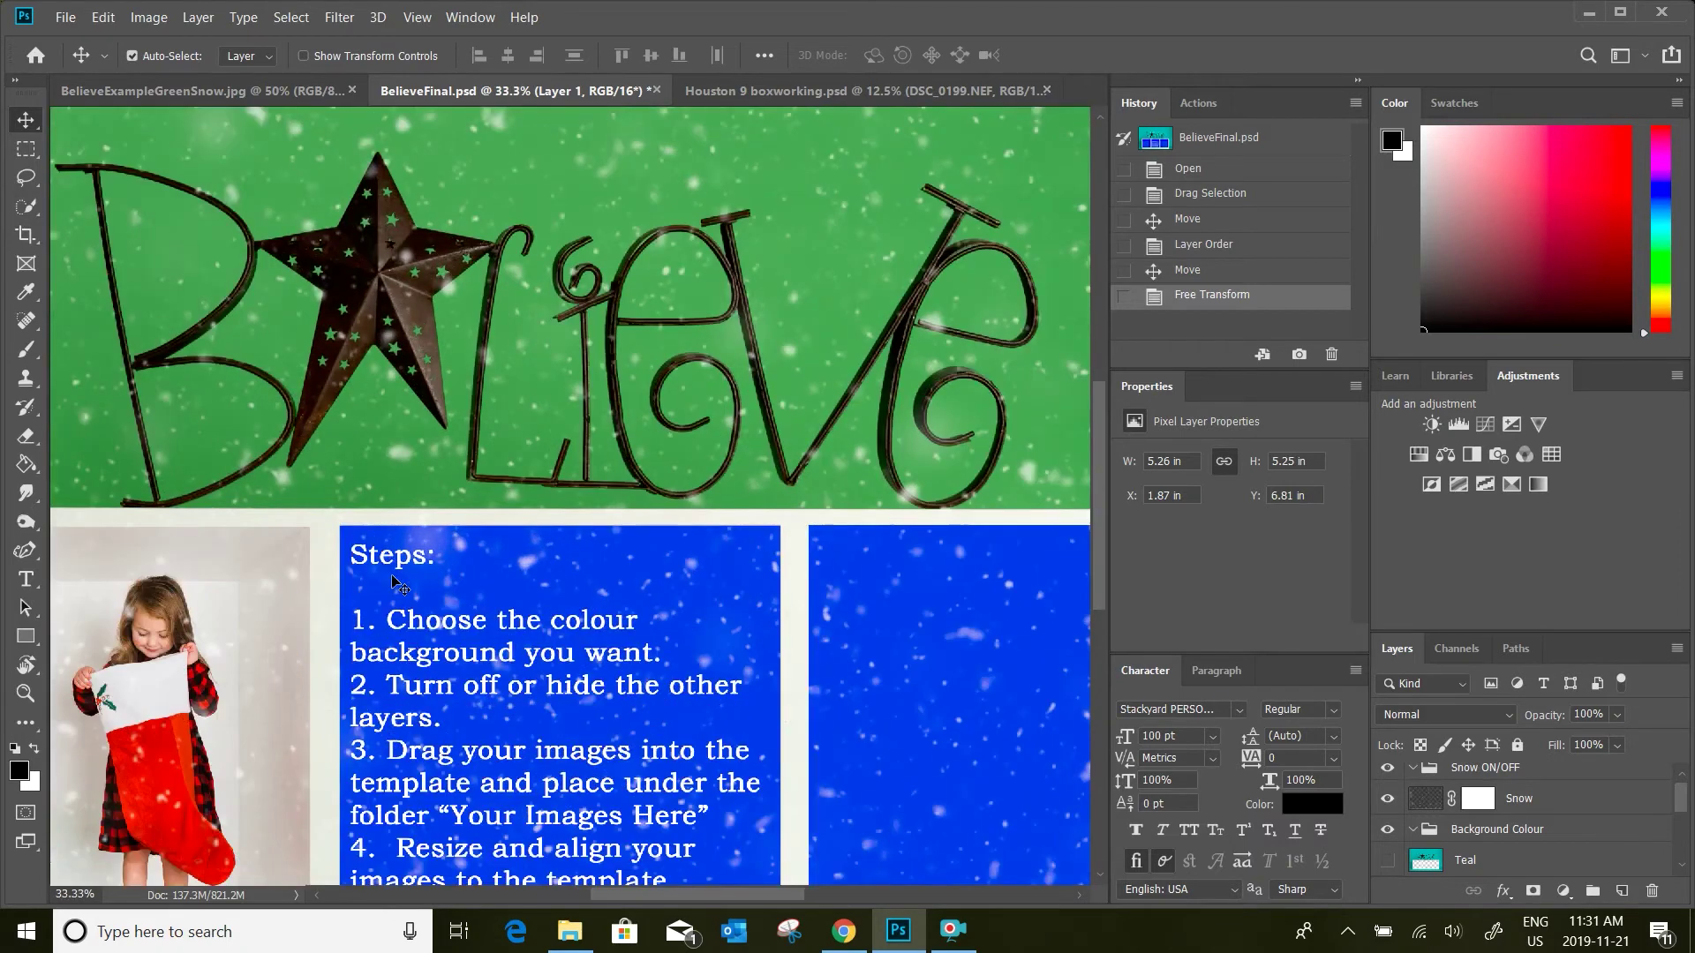
pyautogui.moveTo(711, 896); pyautogui.dragTo(614, 879)
pyautogui.scroll(-3, 527, 713)
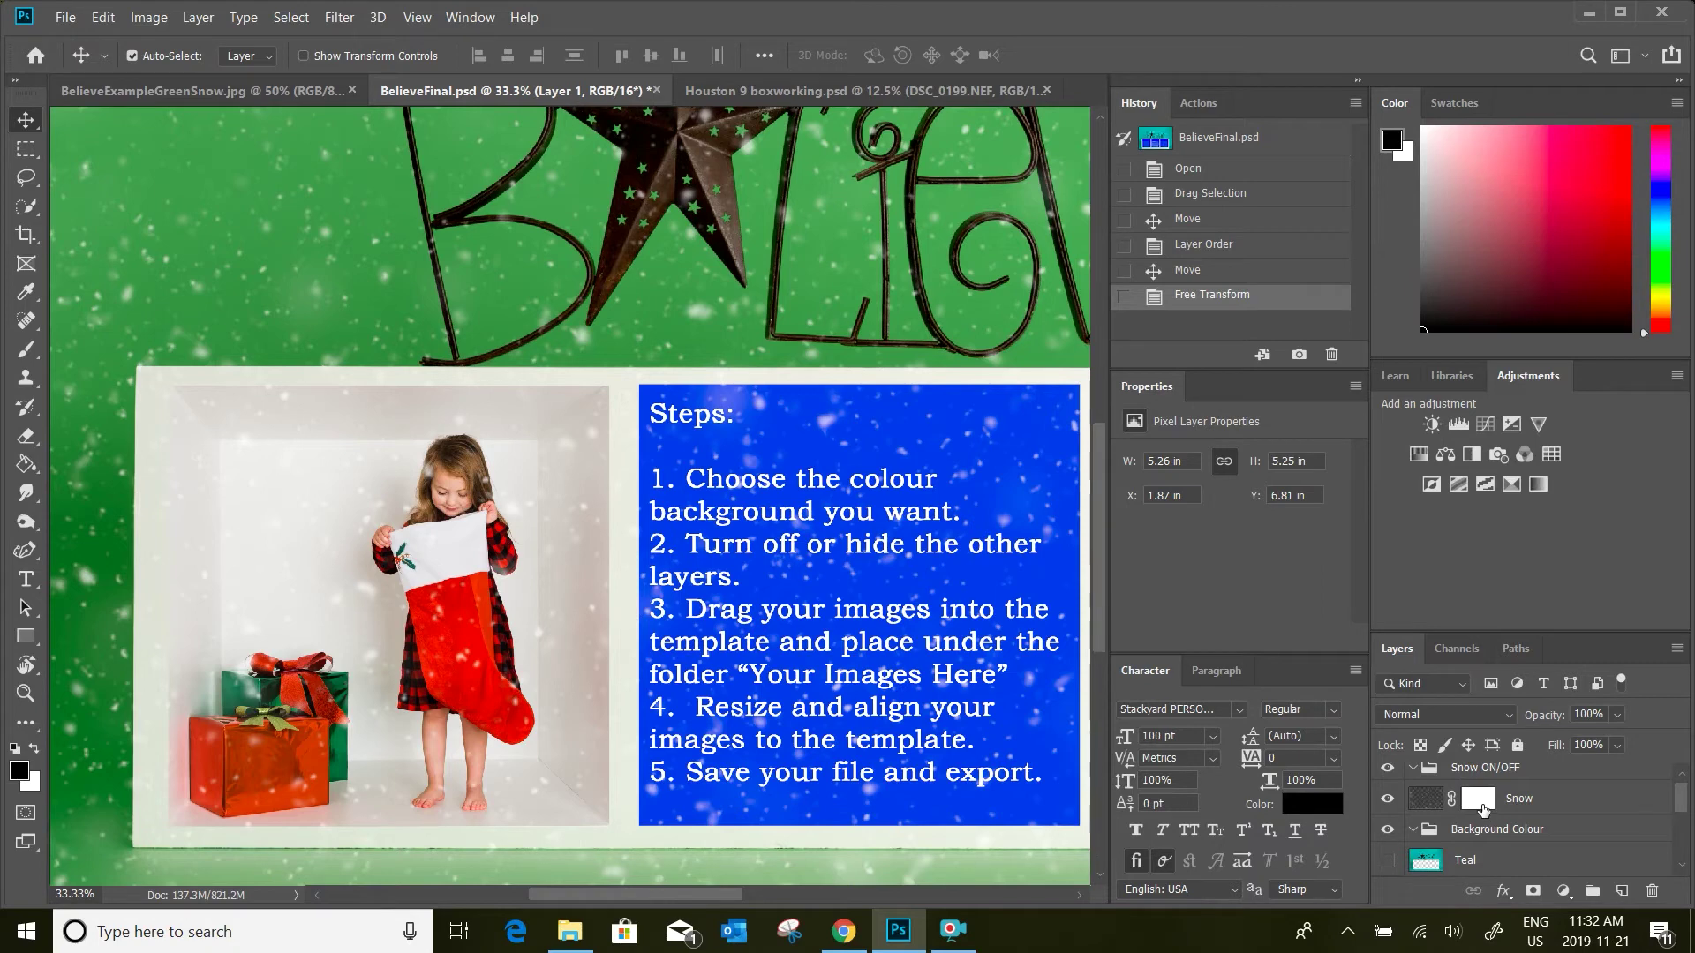
# On the Snow layer mask, paint black with a 176 px brush over the girl's face
pyautogui.click(1483, 805)
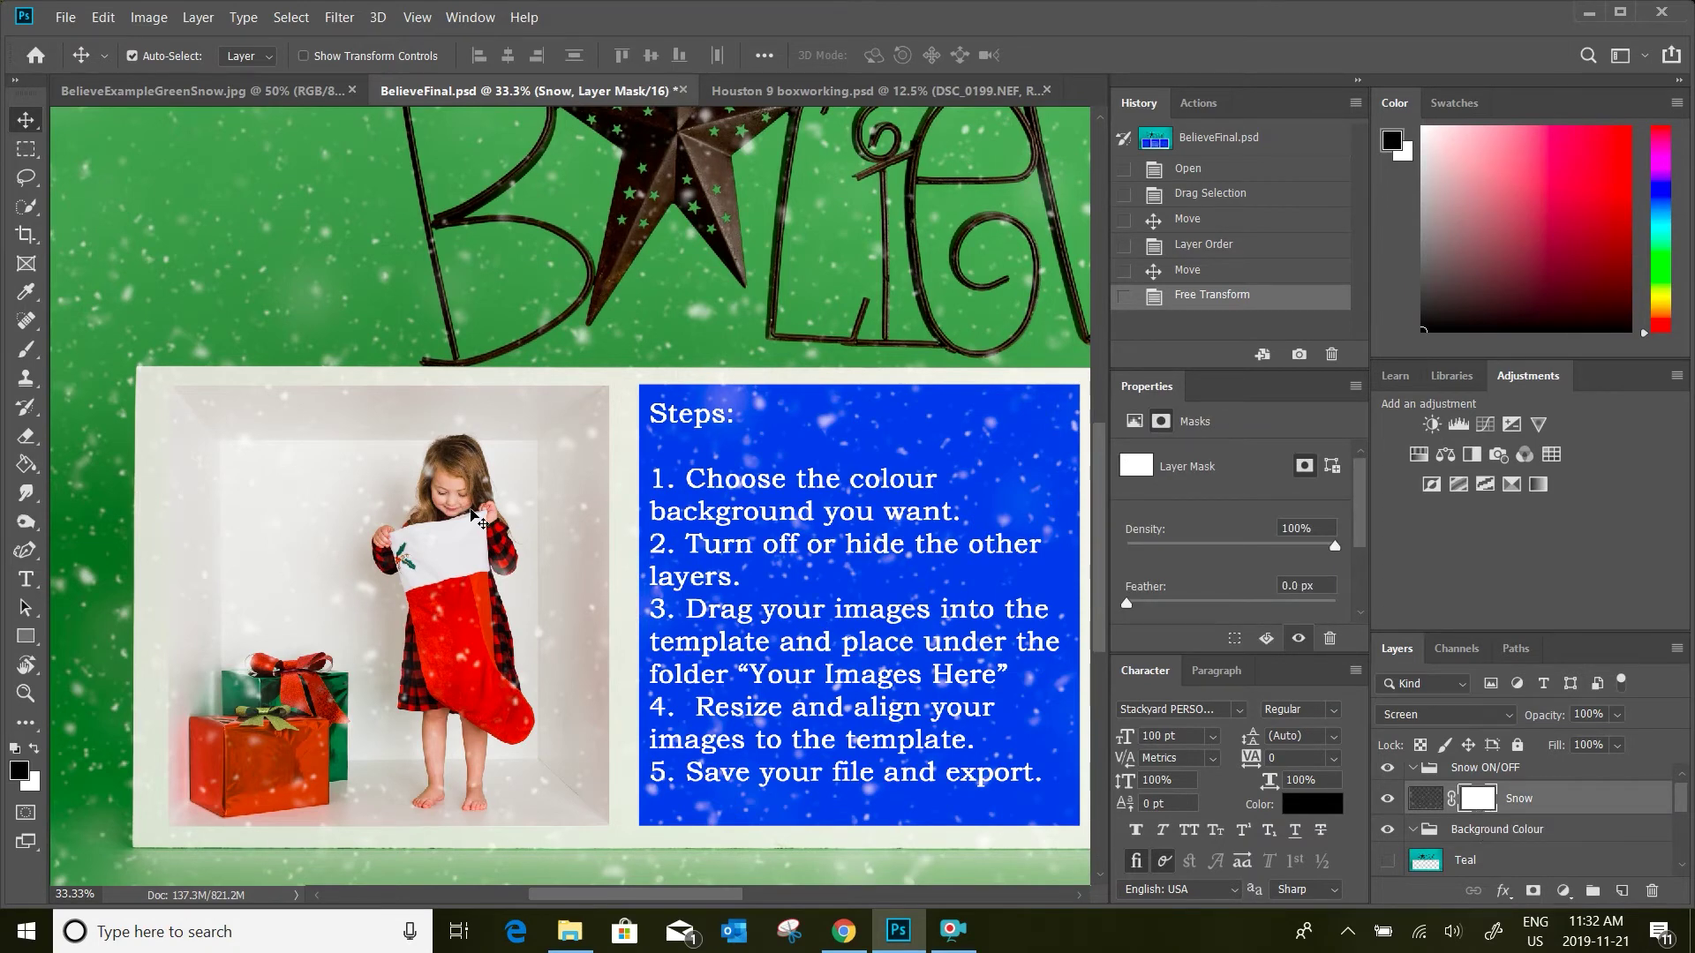
pyautogui.press('b')
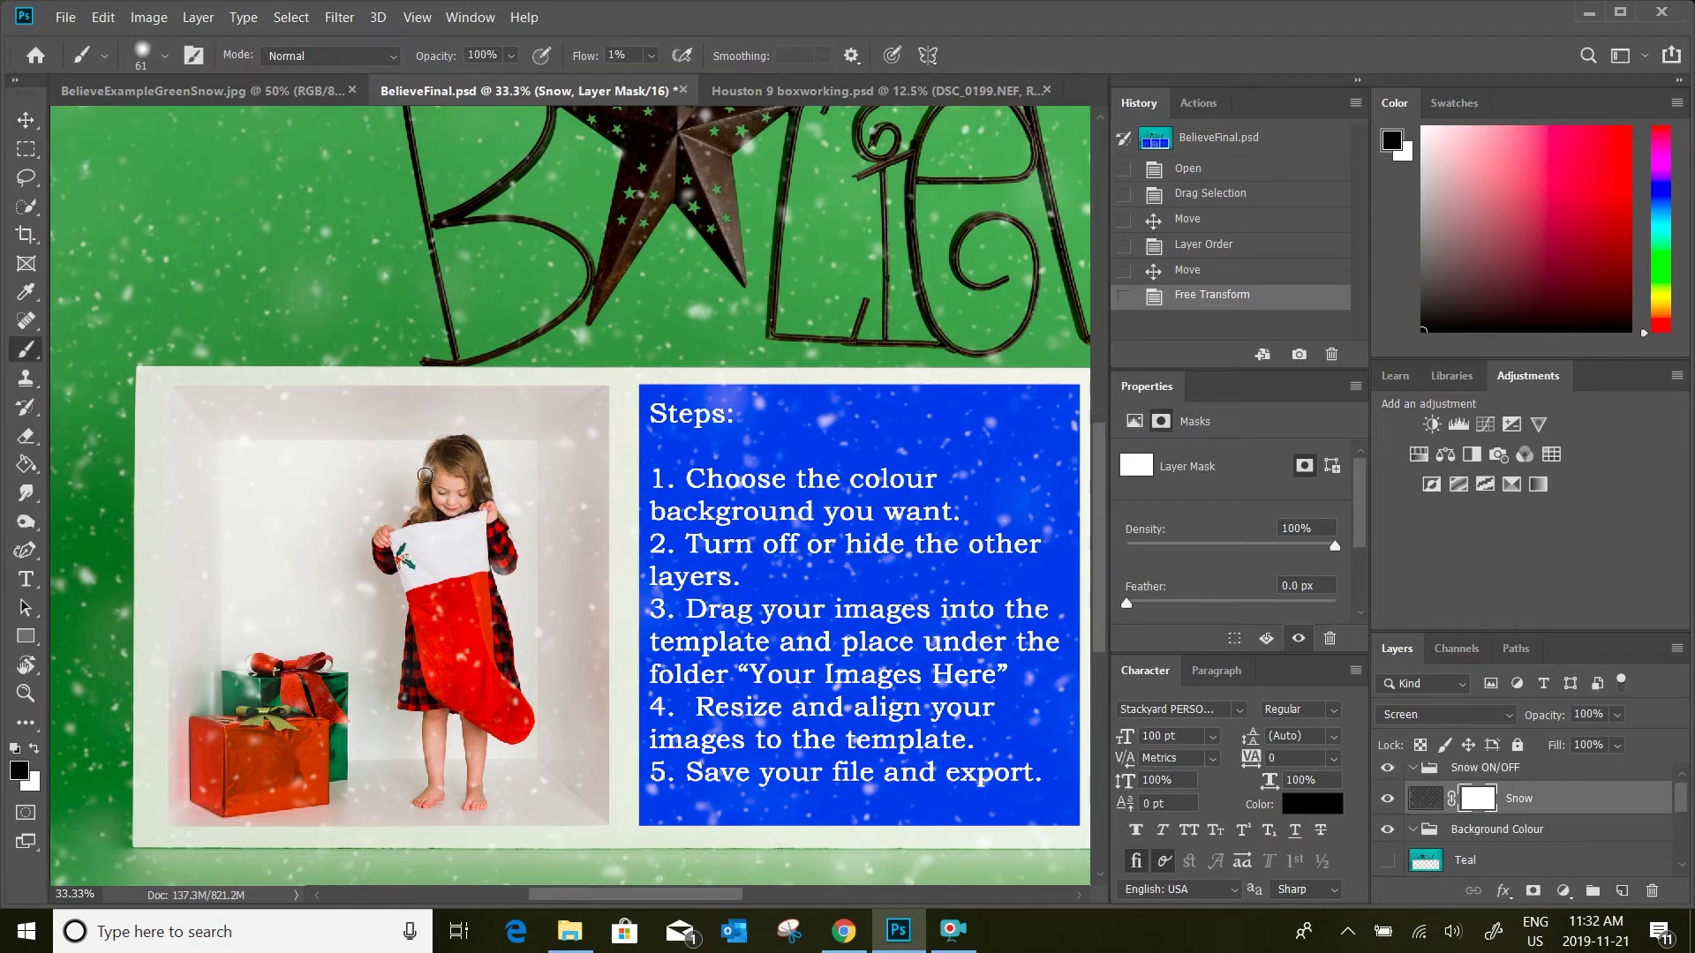
pyautogui.moveTo(425, 476); pyautogui.dragTo(450, 489)
pyautogui.moveTo(456, 481)
pyautogui.mouseDown()
pyautogui.moveTo(430, 492)
pyautogui.moveTo(444, 467)
pyautogui.moveTo(452, 499)
pyautogui.moveTo(450, 477)
pyautogui.mouseUp()
# Set brush flow to 100%, enlarge to 286 px, and mask snow off the girl and box walls
pyautogui.click(651, 55)
pyautogui.moveTo(653, 80); pyautogui.dragTo(754, 81)
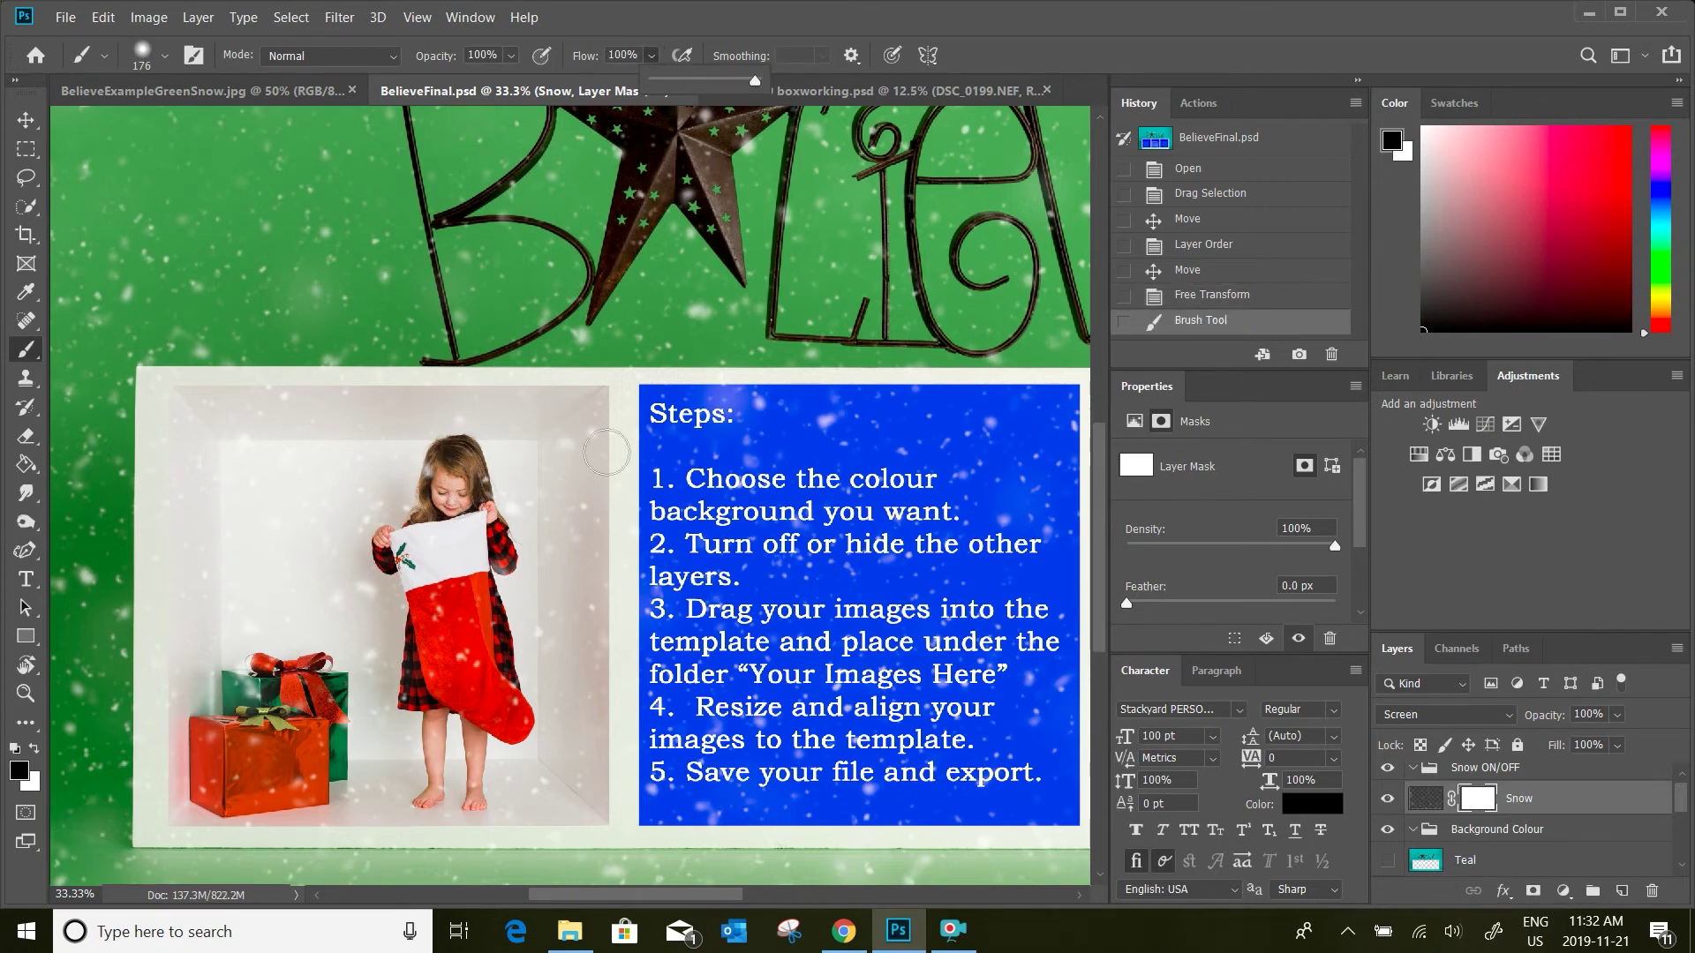
pyautogui.click(446, 481)
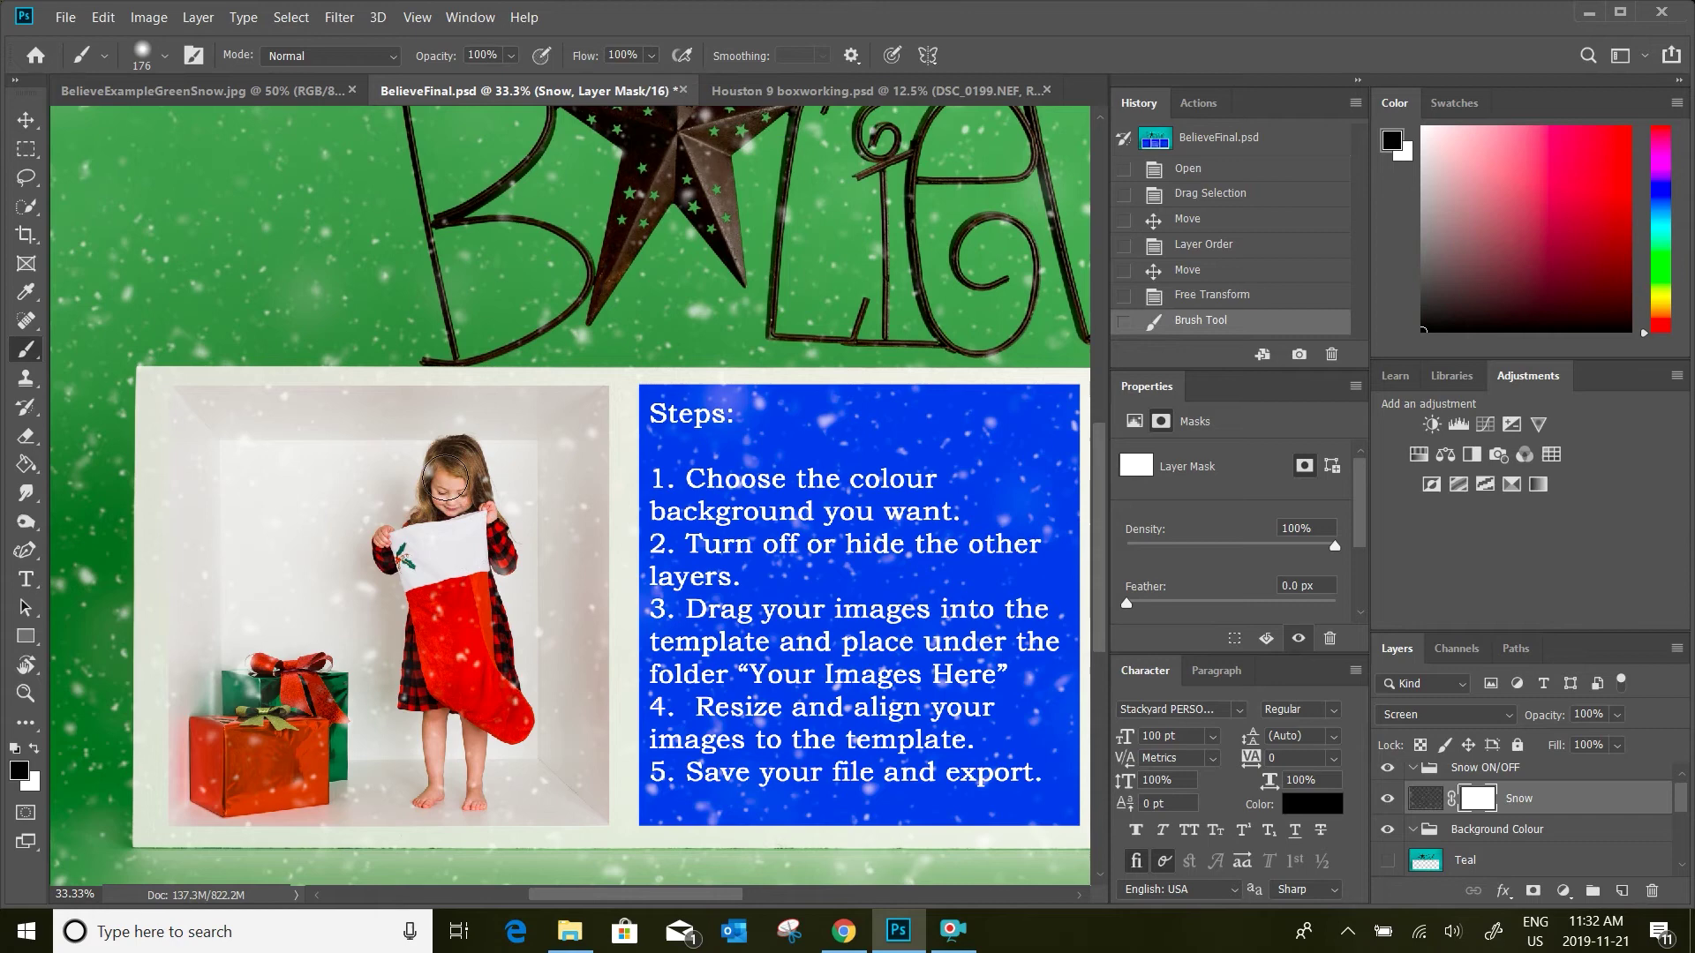
pyautogui.moveTo(446, 479)
pyautogui.mouseDown()
pyautogui.moveTo(449, 495)
pyautogui.moveTo(432, 487)
pyautogui.moveTo(451, 529)
pyautogui.moveTo(454, 483)
pyautogui.moveTo(433, 535)
pyautogui.mouseUp()
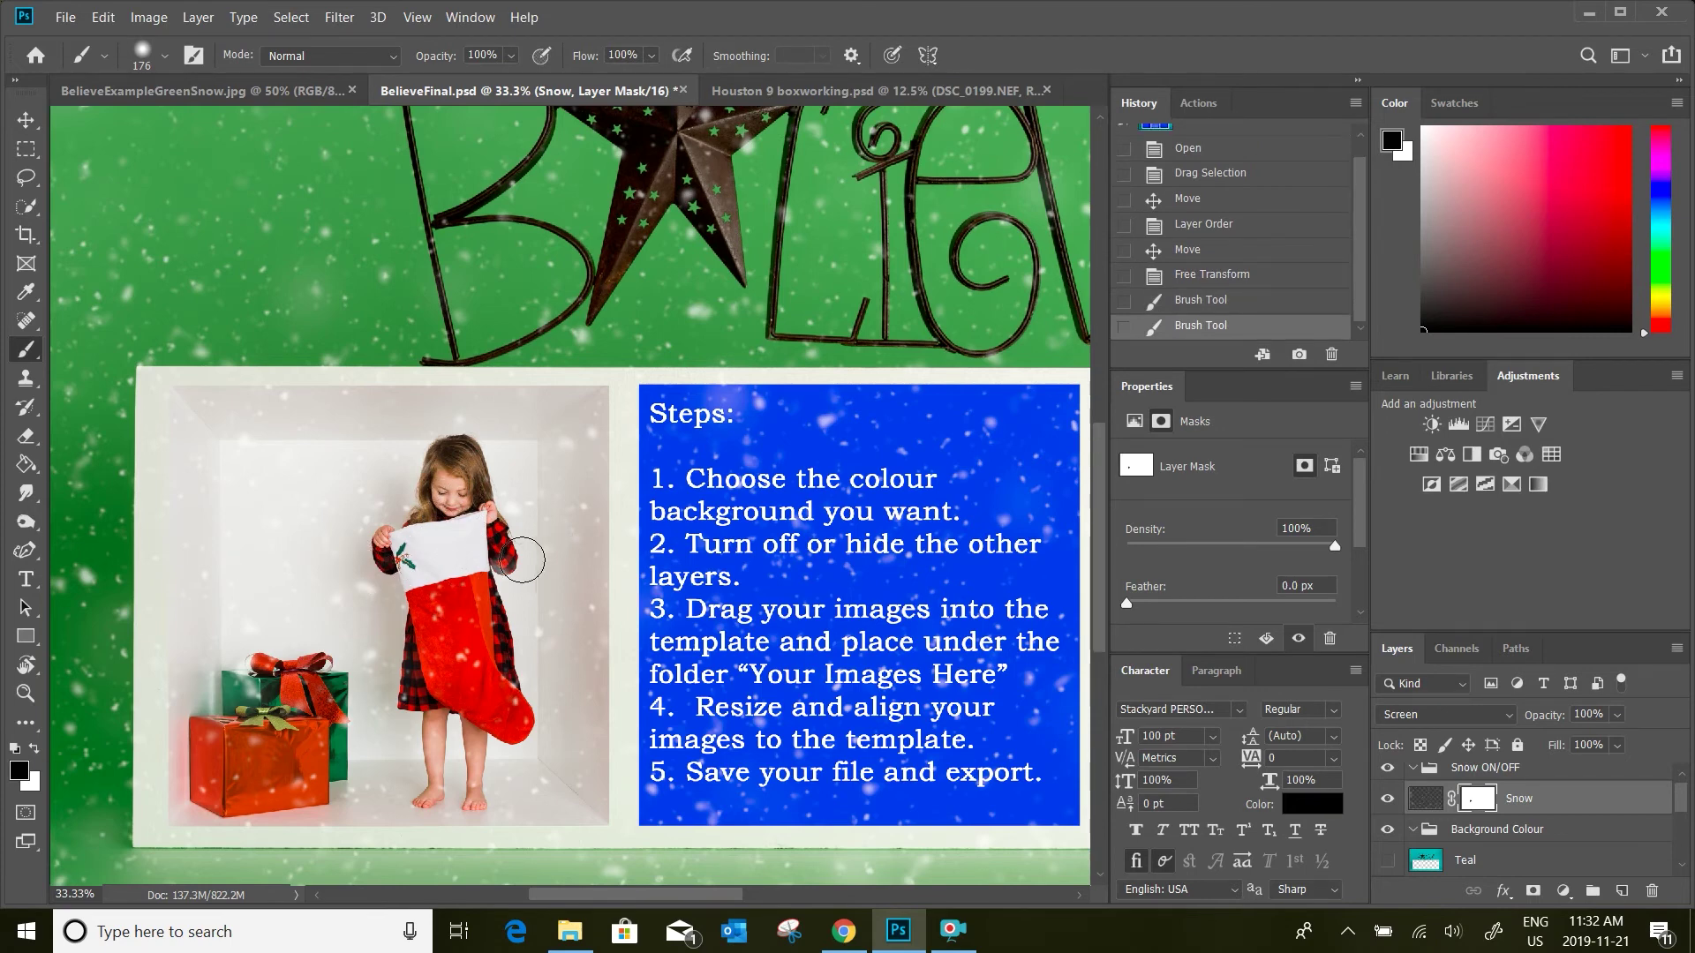
pyautogui.press(']')
pyautogui.press(']')
pyautogui.press(']')
pyautogui.press(']')
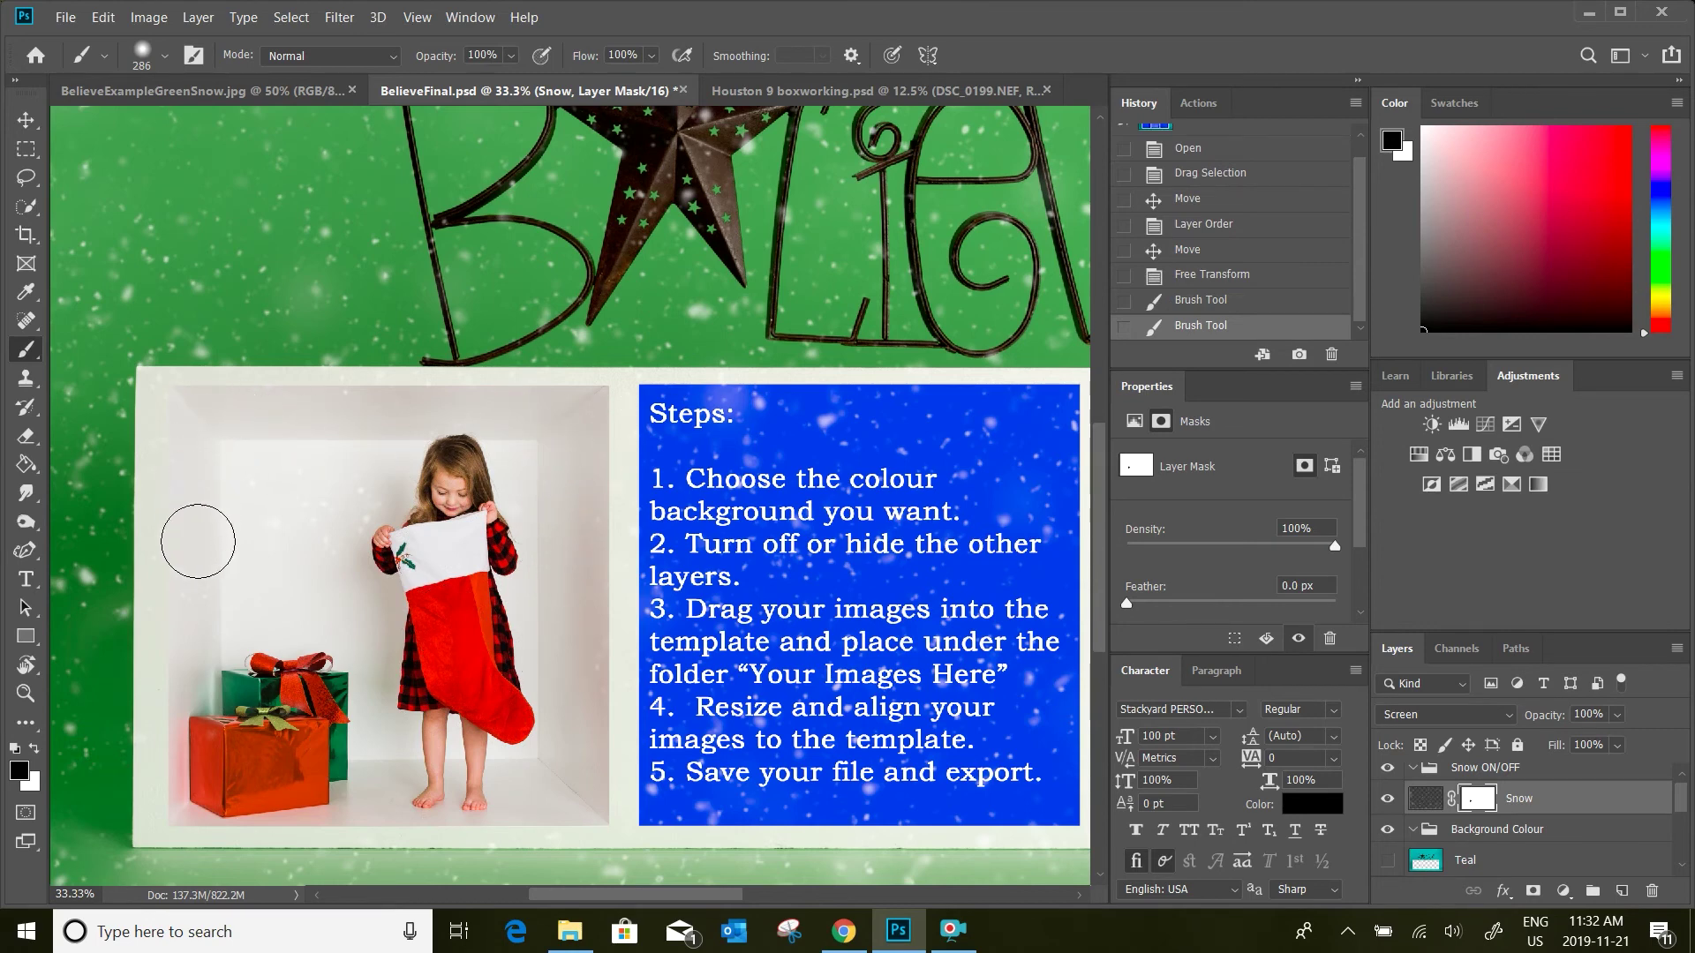
pyautogui.moveTo(311, 416); pyautogui.dragTo(276, 417)
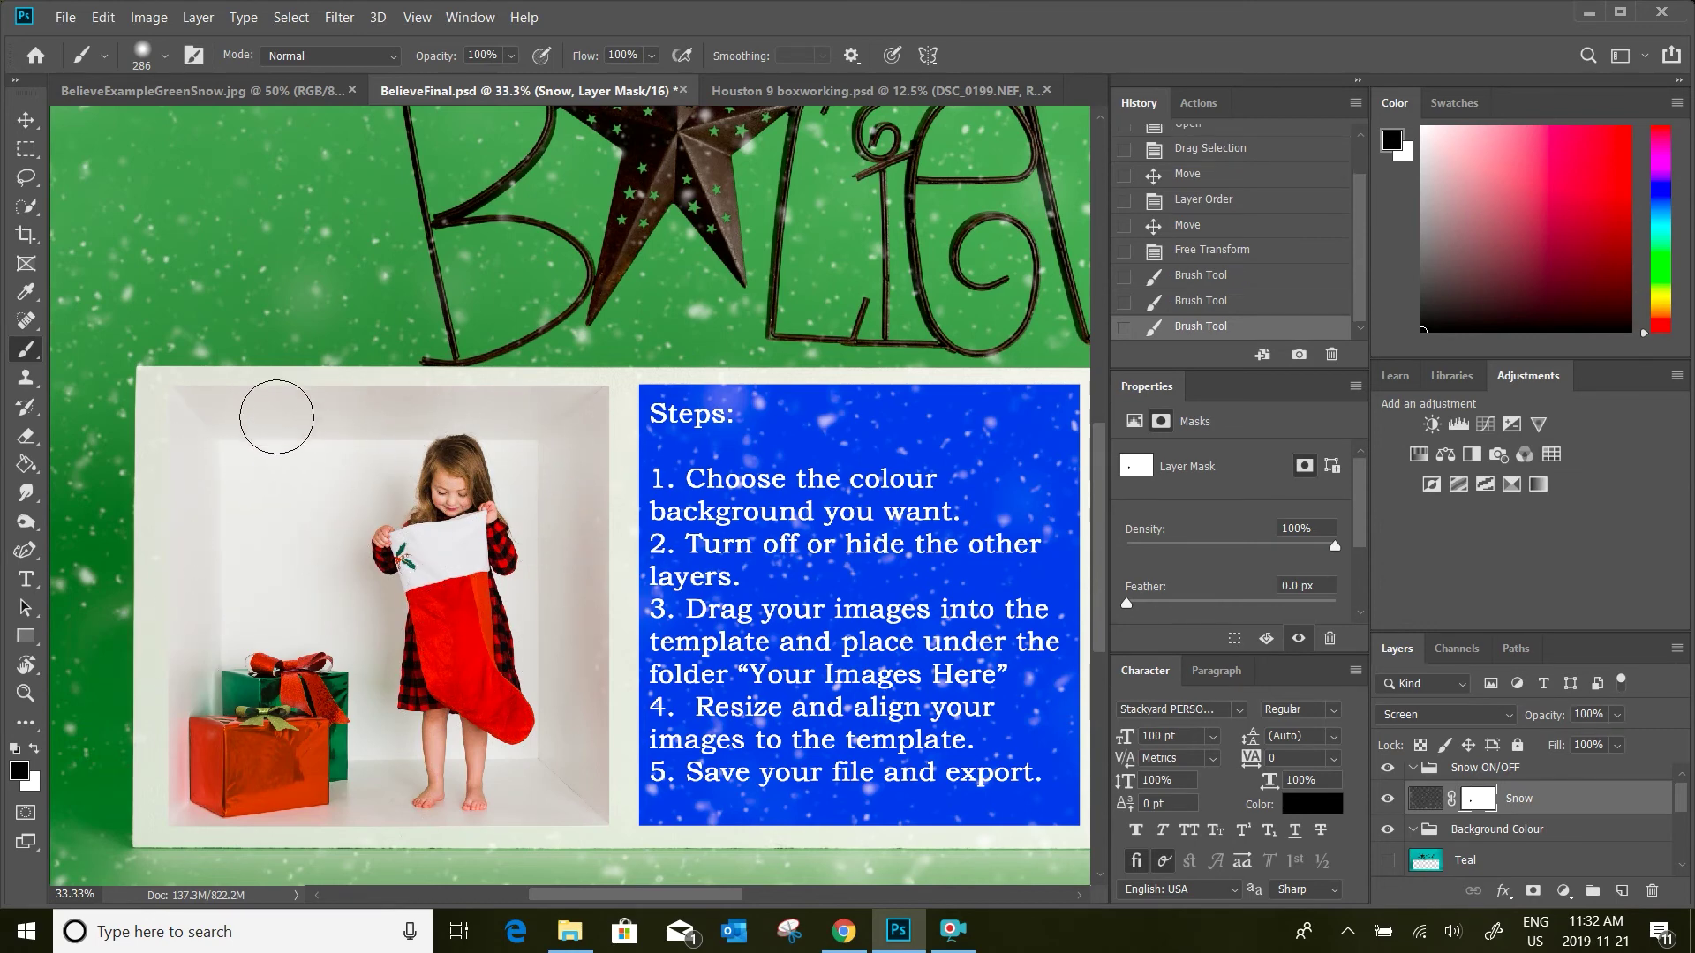
pyautogui.moveTo(601, 530)
pyautogui.mouseDown()
pyautogui.moveTo(617, 529)
pyautogui.moveTo(635, 724)
pyautogui.moveTo(590, 681)
pyautogui.mouseUp()
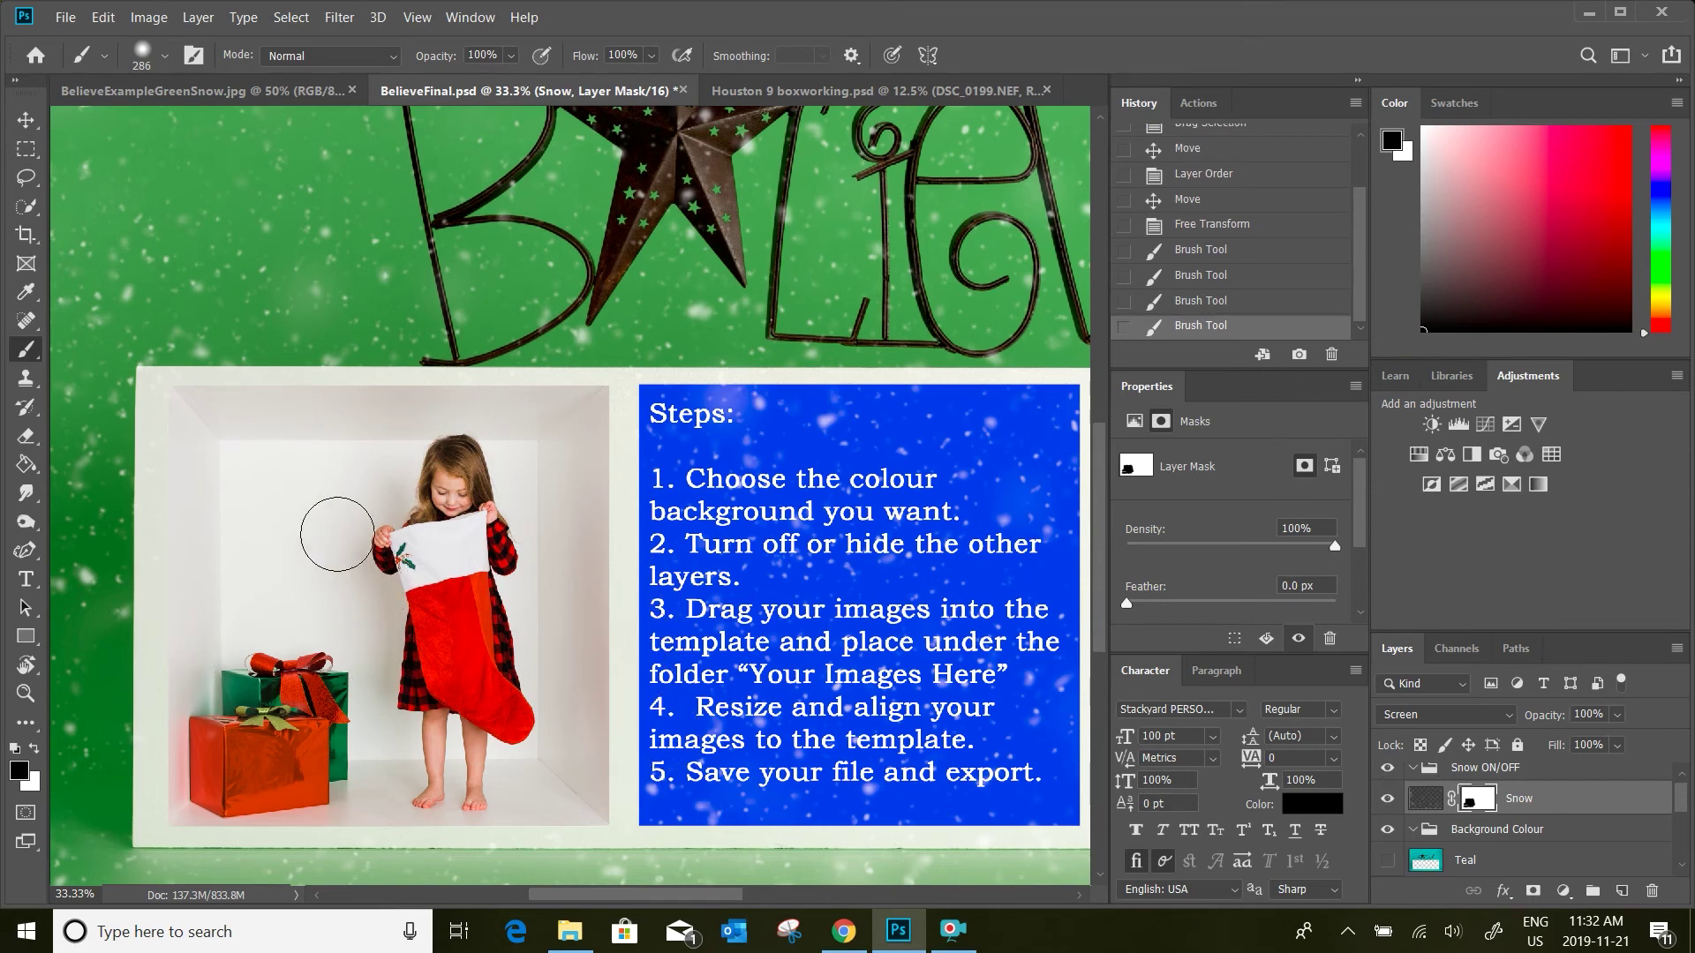
# Paint white on the mask to restore snow left of the girl, then black over her head
pyautogui.press('x')
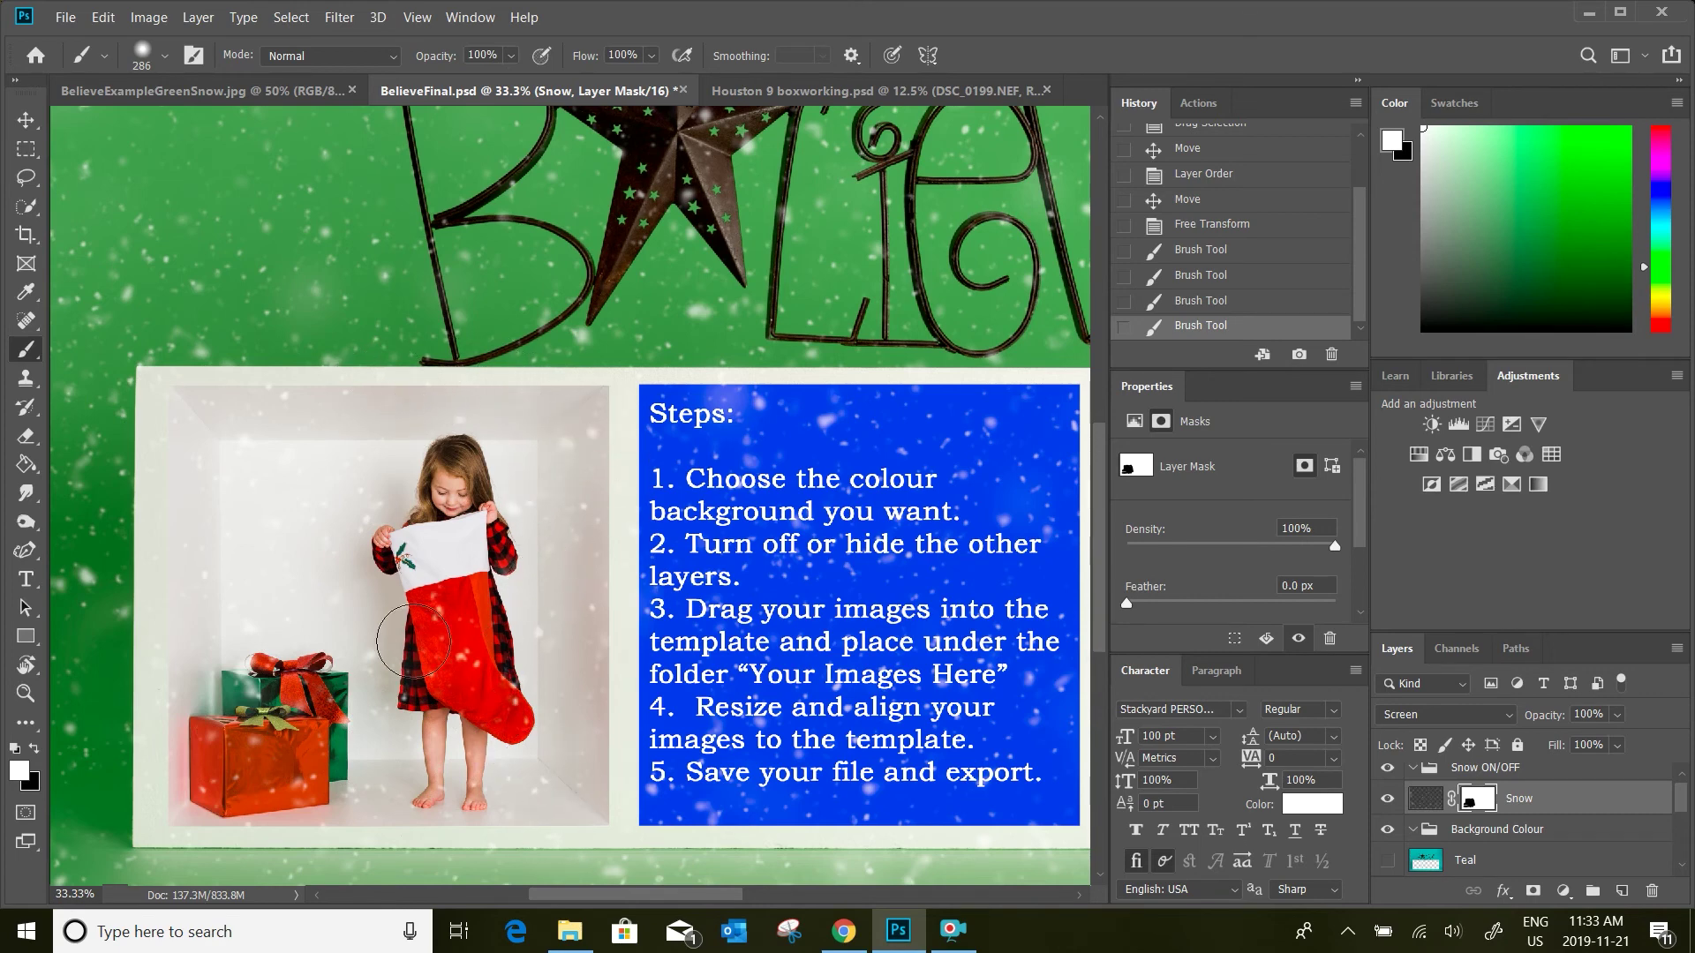
pyautogui.moveTo(533, 584); pyautogui.dragTo(376, 528)
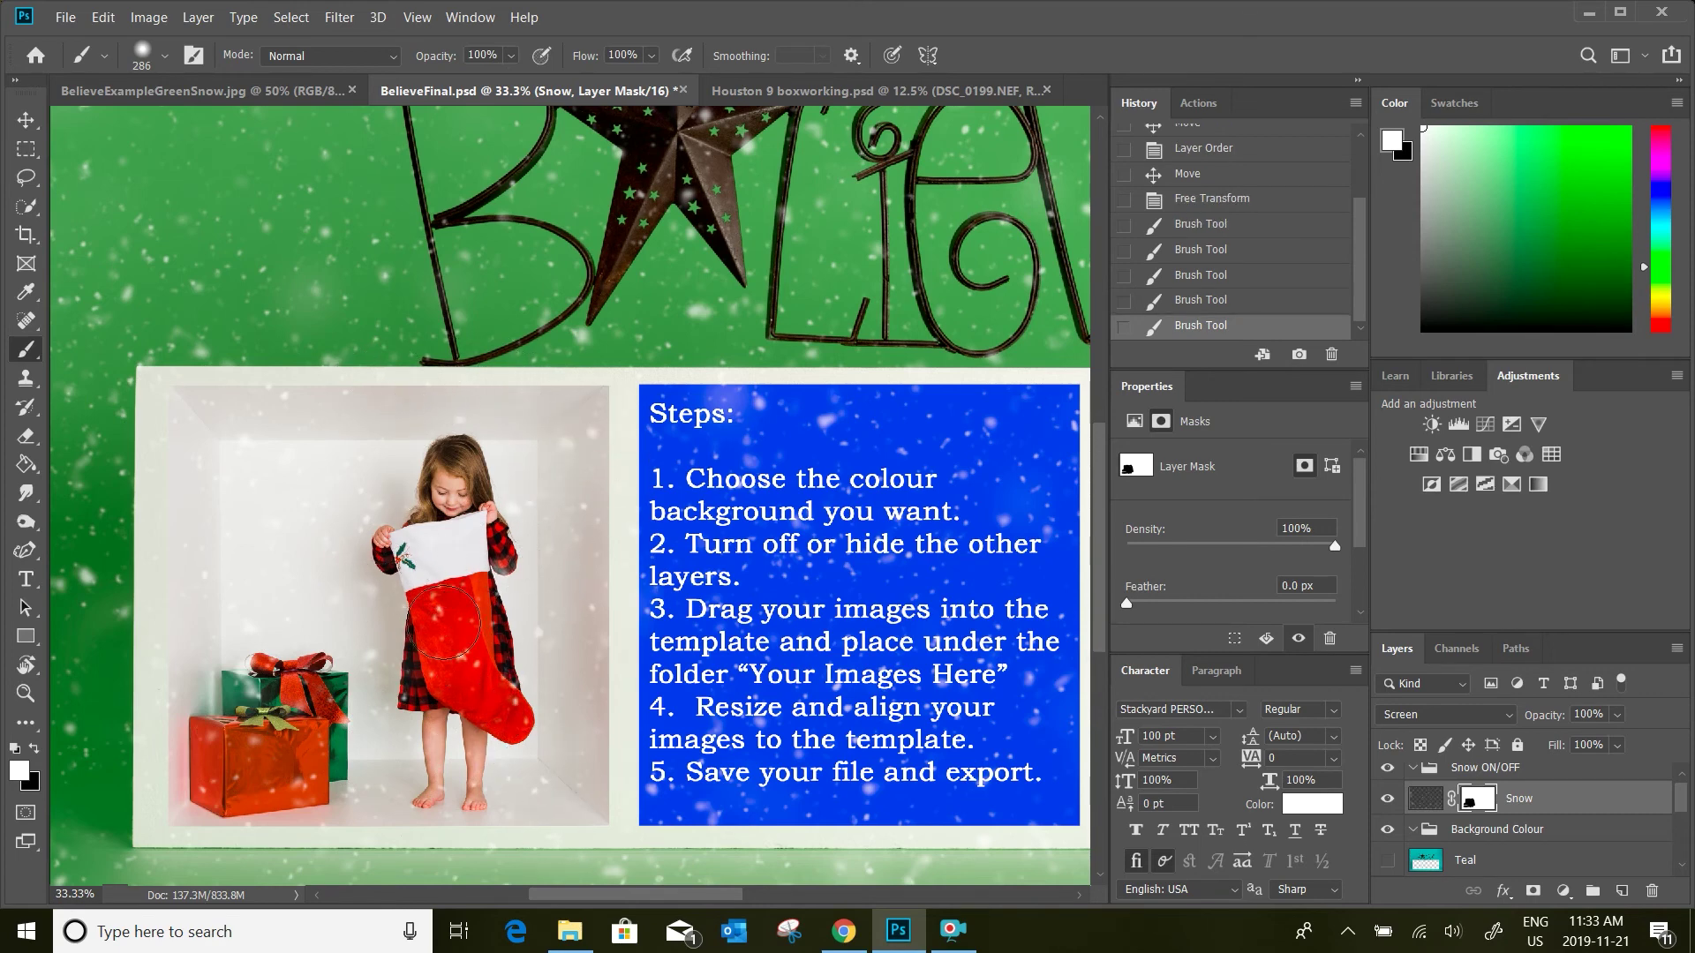
pyautogui.press('x')
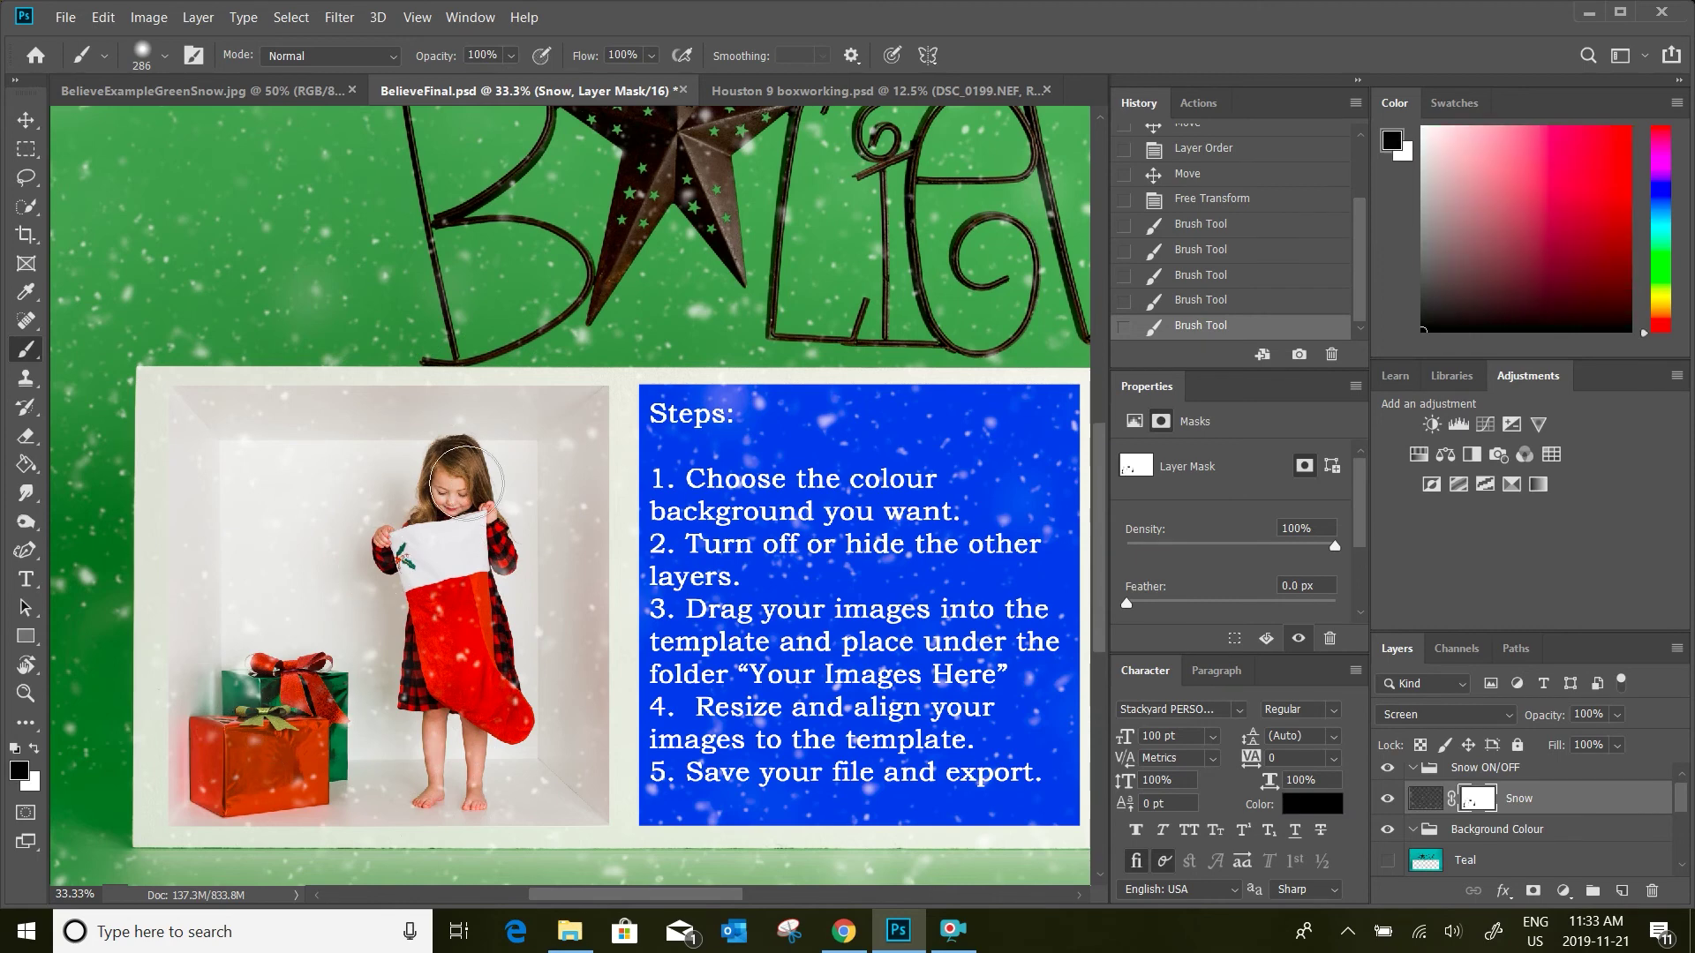
pyautogui.moveTo(459, 487); pyautogui.dragTo(441, 524)
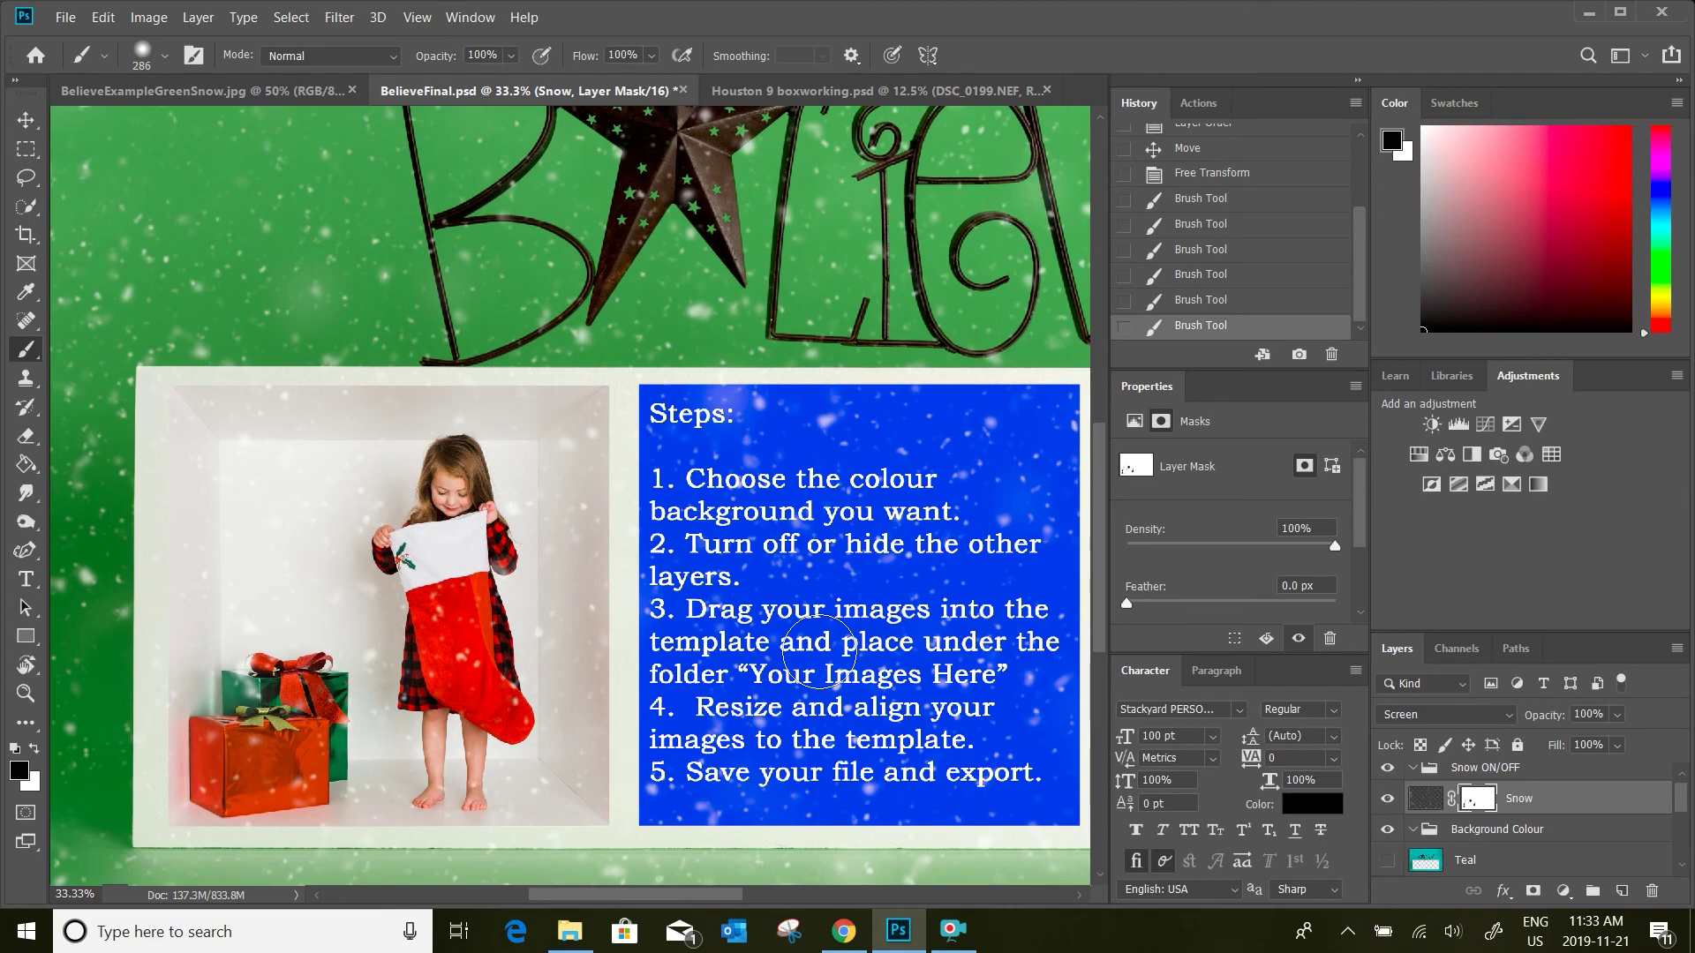
pyautogui.hotkey('ctrl', '-')
pyautogui.hotkey('ctrl', '-')
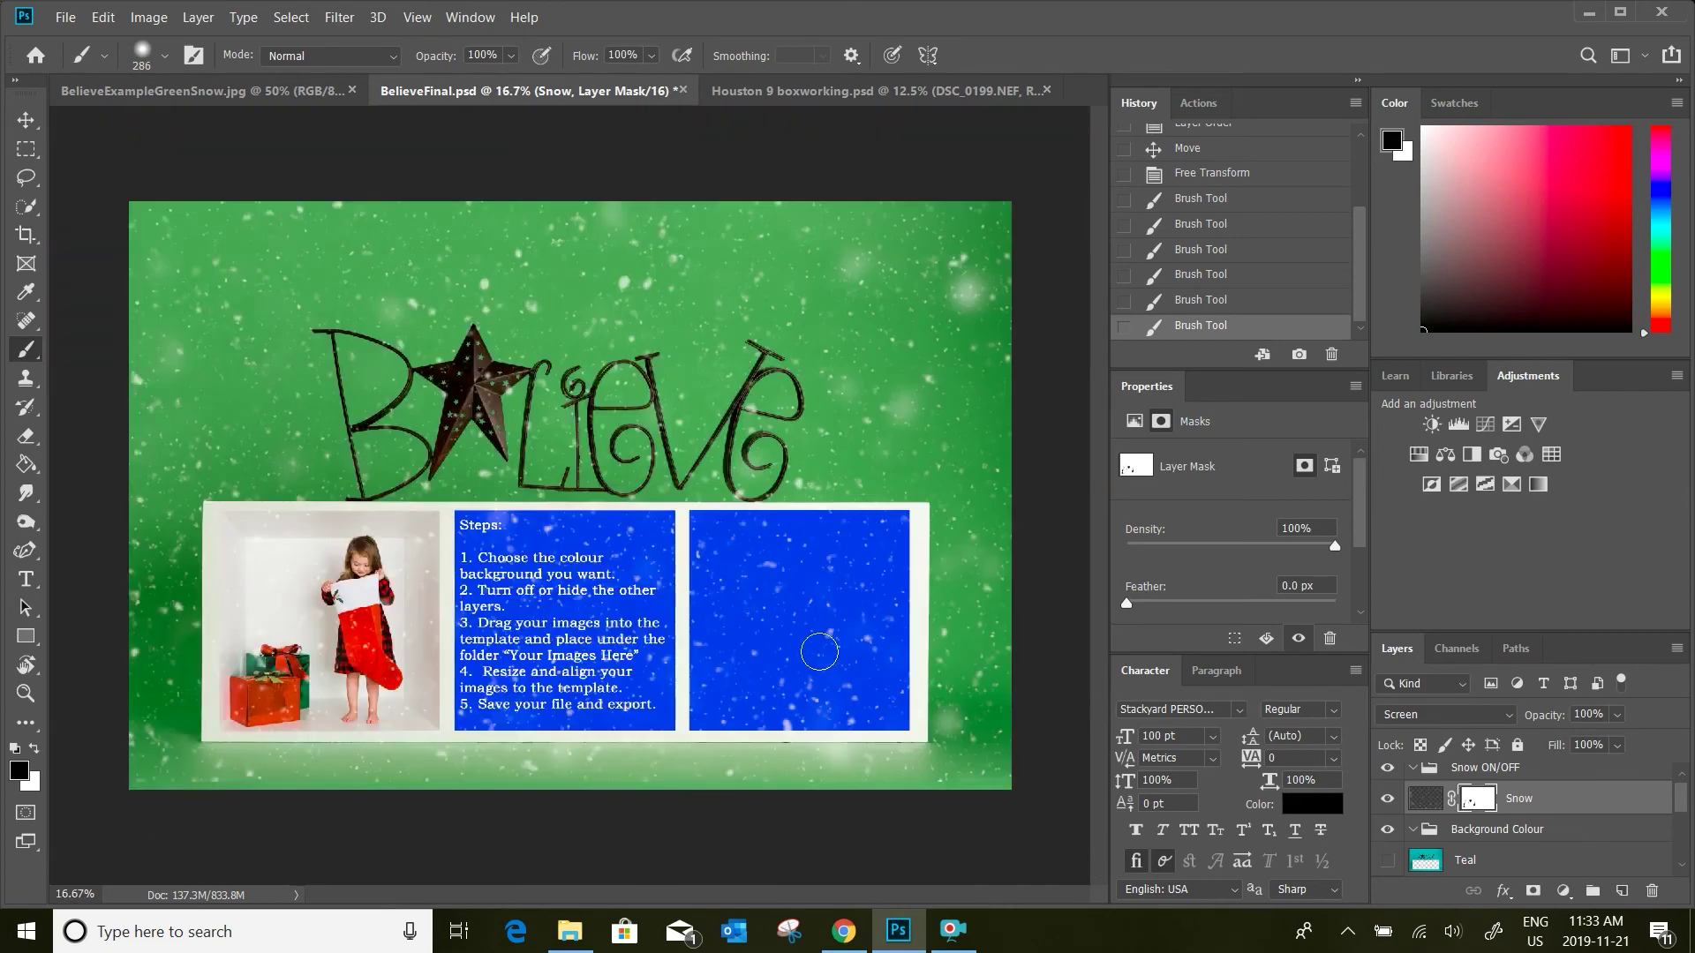